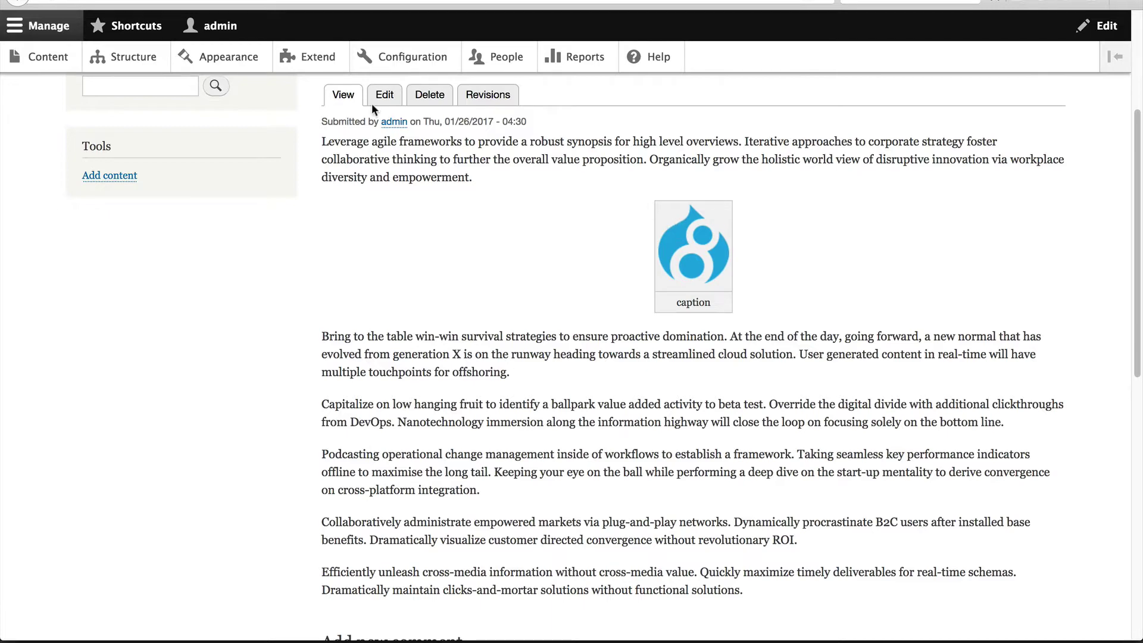
Open the Test article's edit form and replace the body's Drupal logo image with an empty paragraph.
click(395, 100)
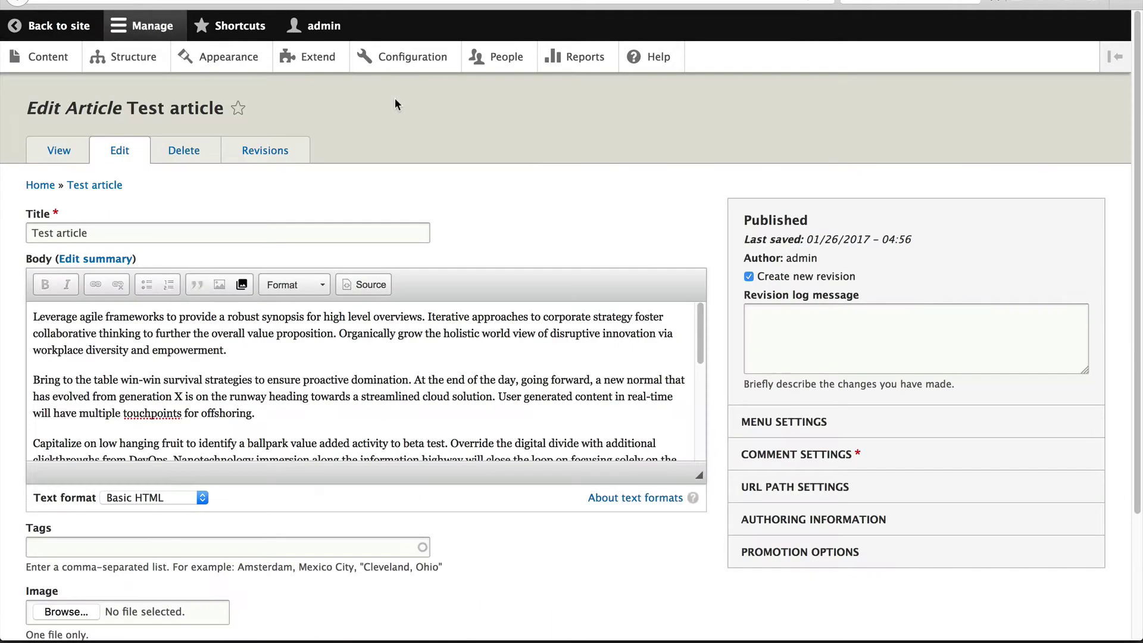
click(368, 393)
key(BackSpace)
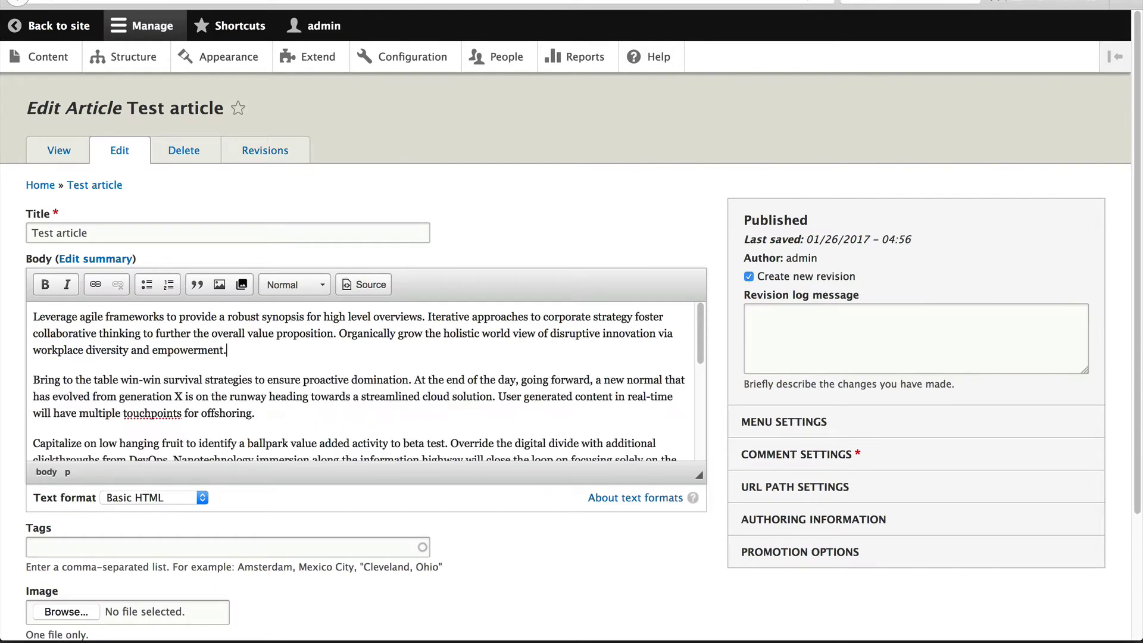
key(Return)
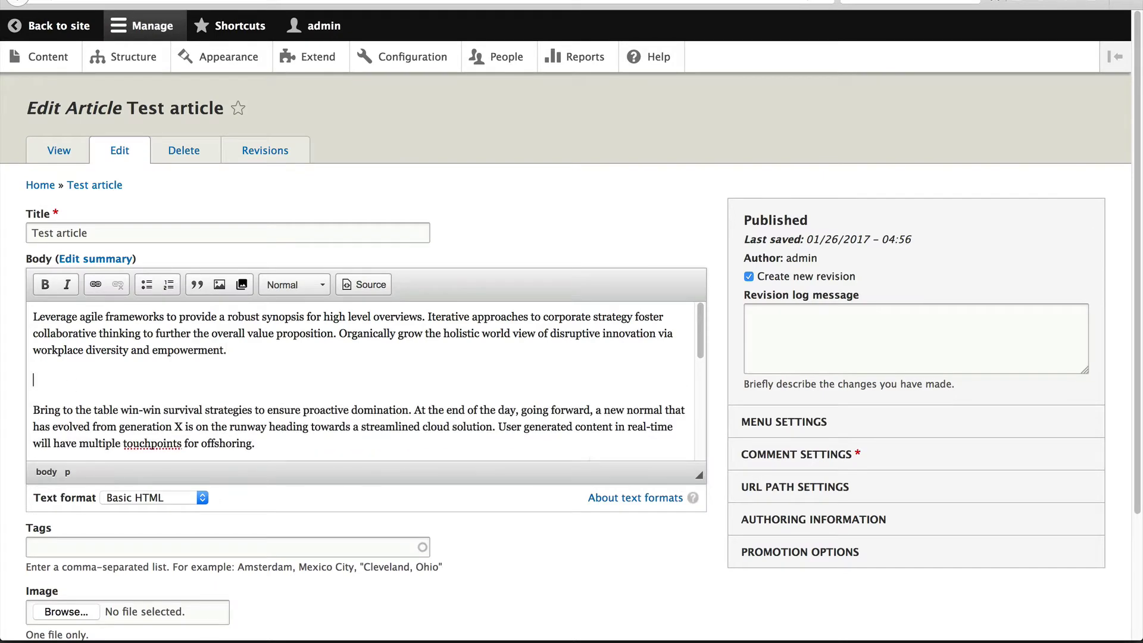
Search for 'web' and pick the YouTube Webinar media item to embed in the body.
click(241, 284)
text(web)
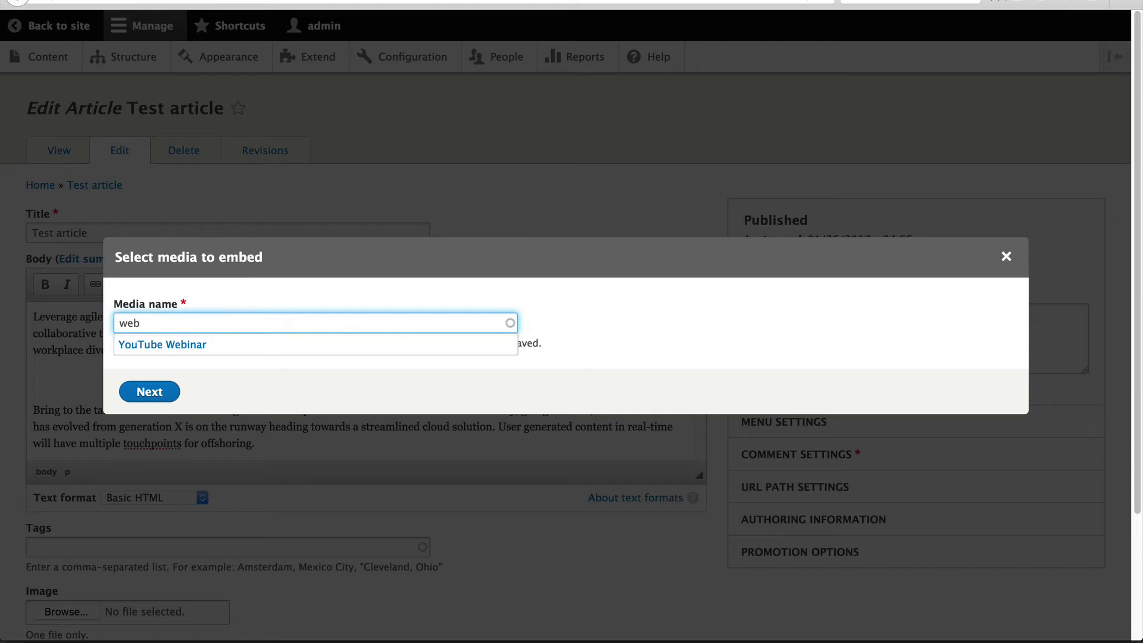
click(248, 339)
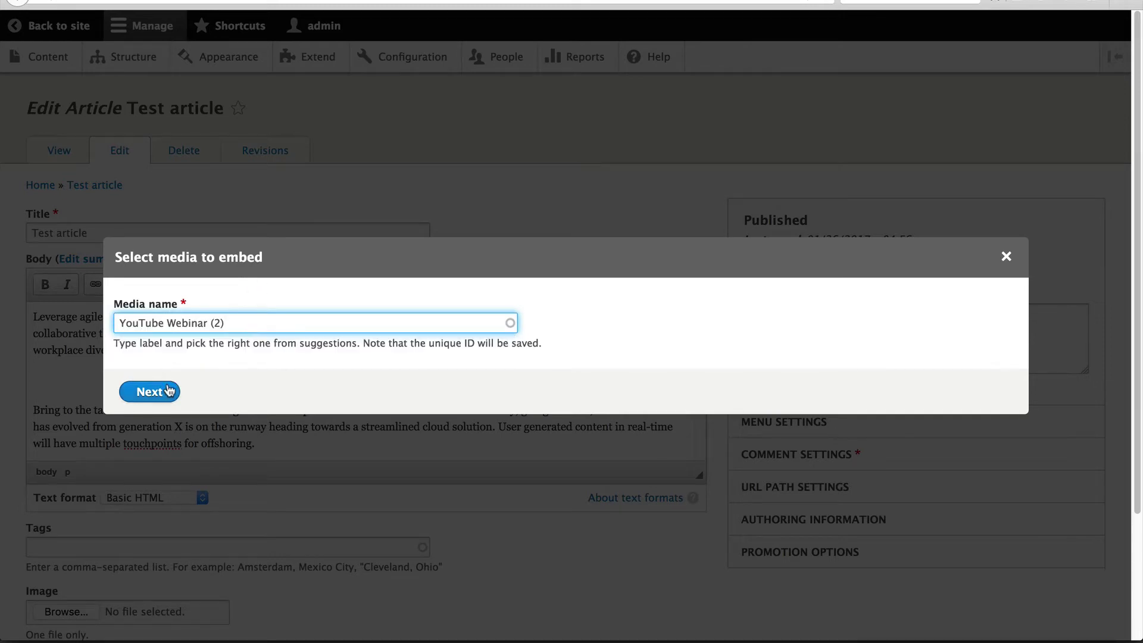
click(150, 391)
Embed it as a centre-aligned Thumbnail using the Medium (220×220) image style.
click(419, 307)
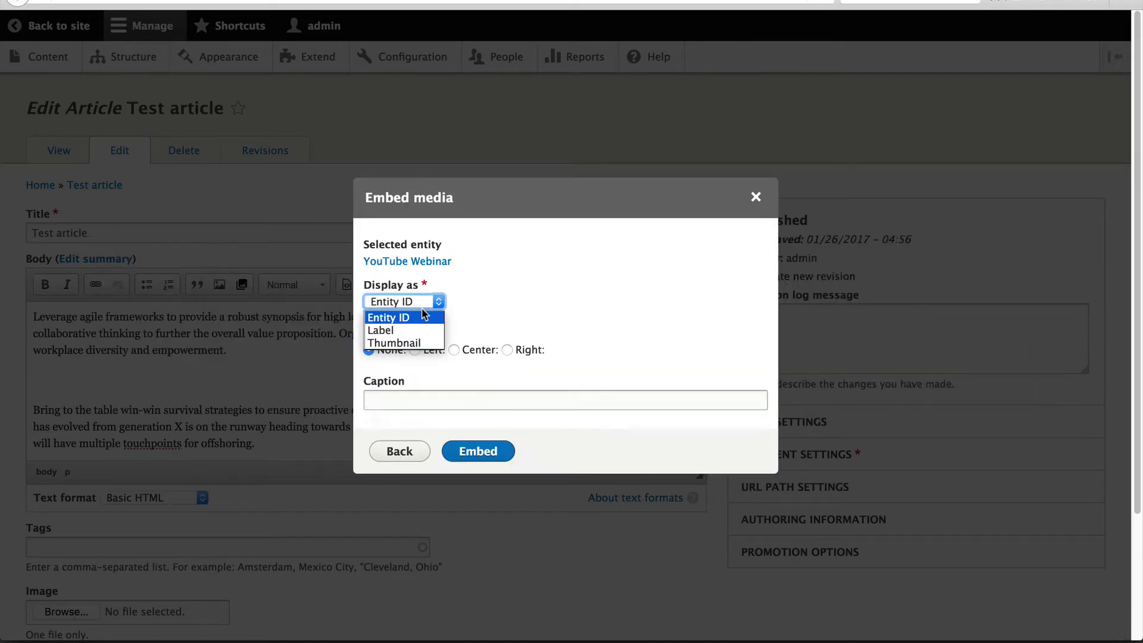
click(408, 339)
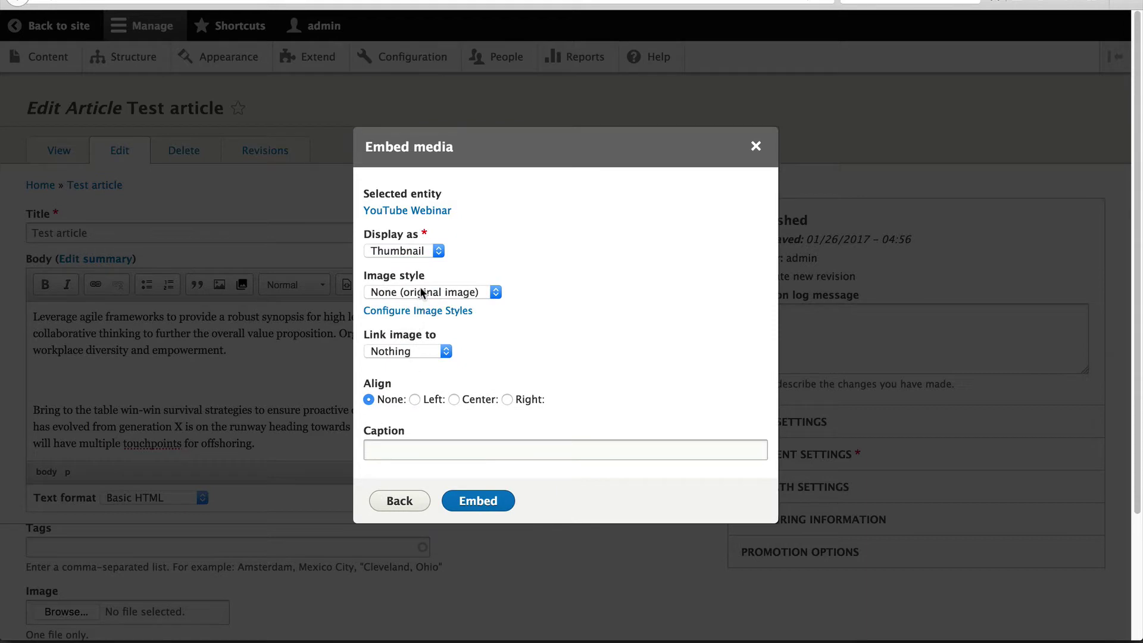
click(430, 292)
click(417, 331)
click(456, 400)
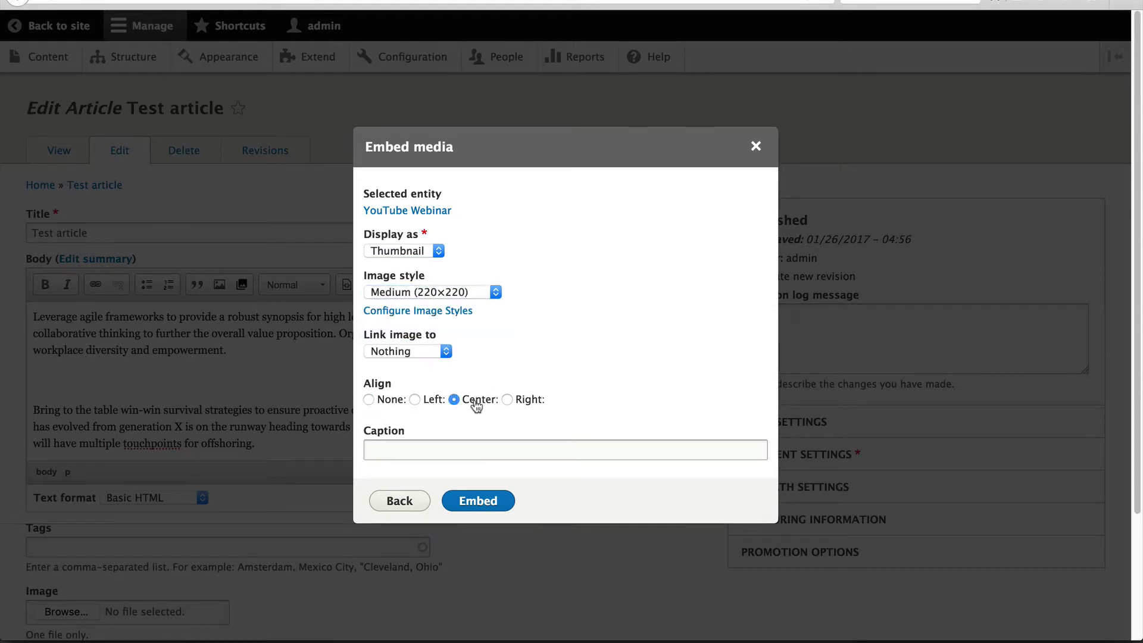
click(447, 455)
click(471, 501)
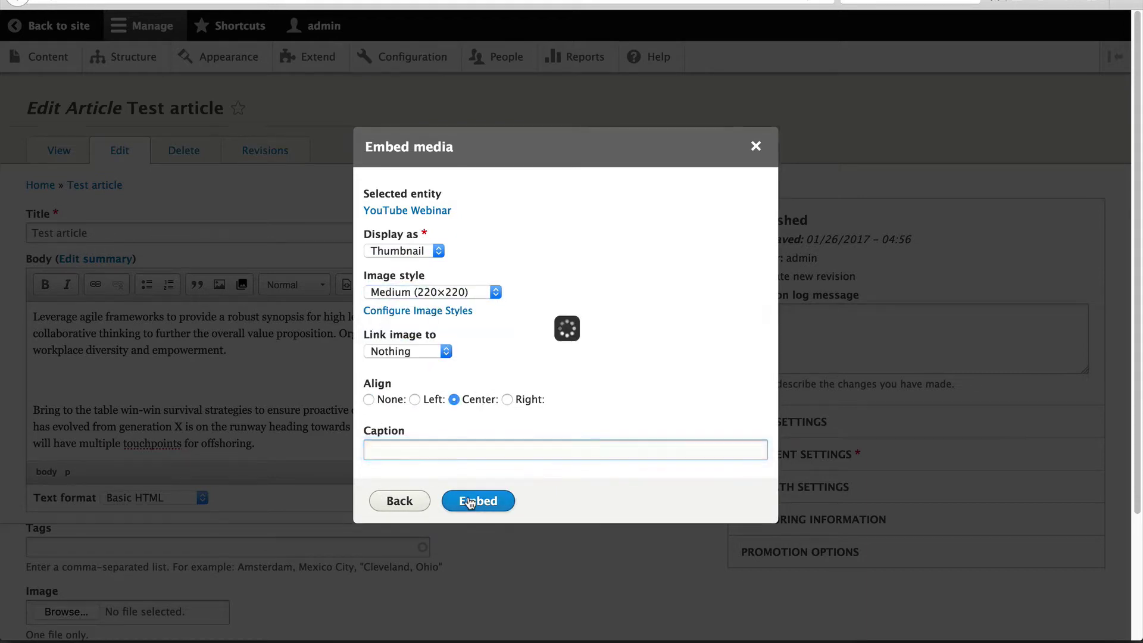
scroll(416, 410, down, 1)
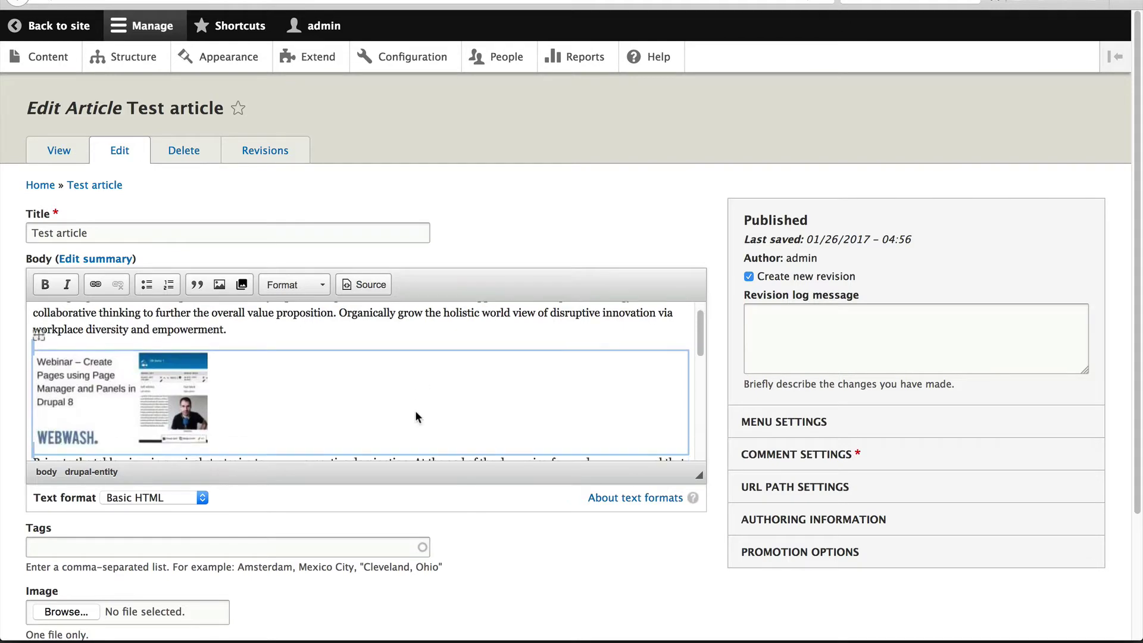
scroll(300, 617, down, 5)
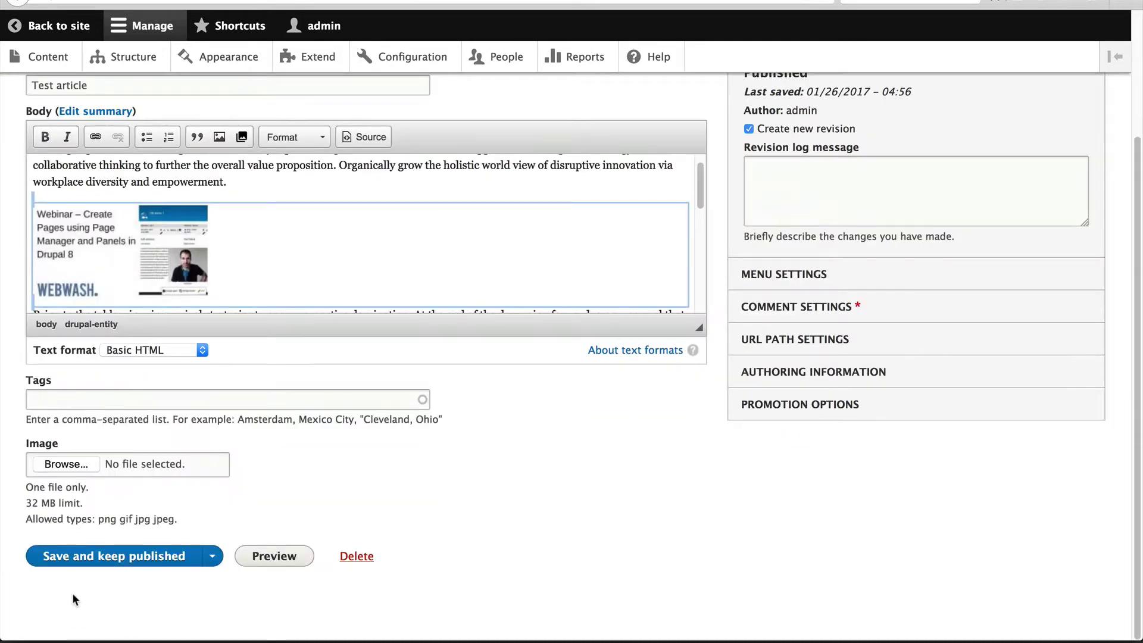
Save the Test article as published and review the embedded webinar thumbnail.
click(98, 565)
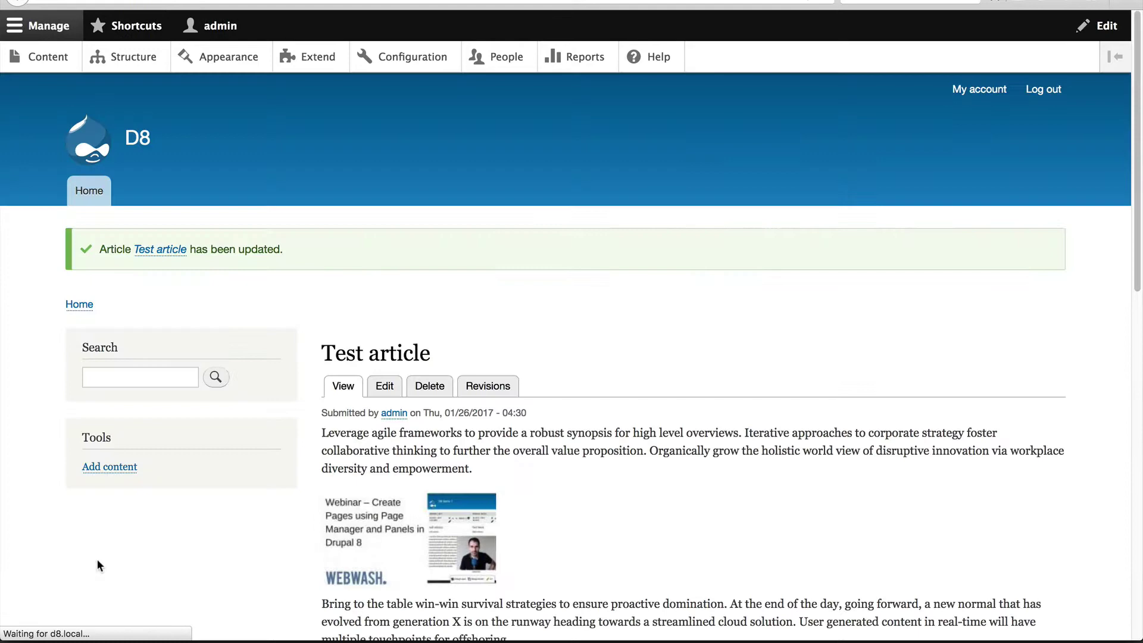
scroll(174, 555, down, 6)
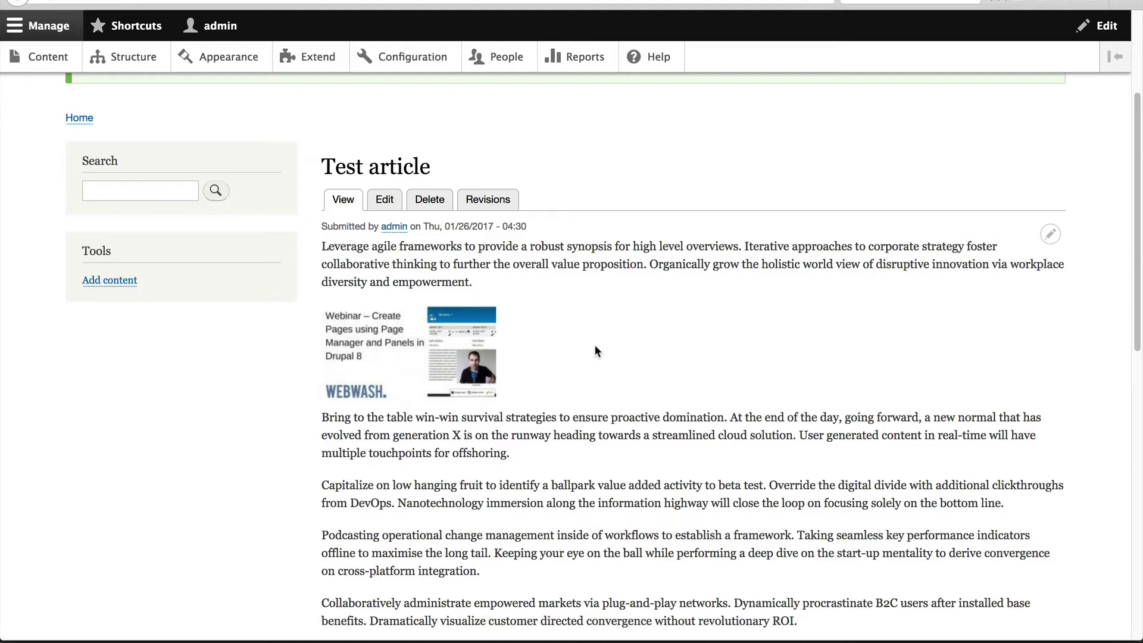
Go from Structure through Display modes to the View modes list and review it.
click(131, 65)
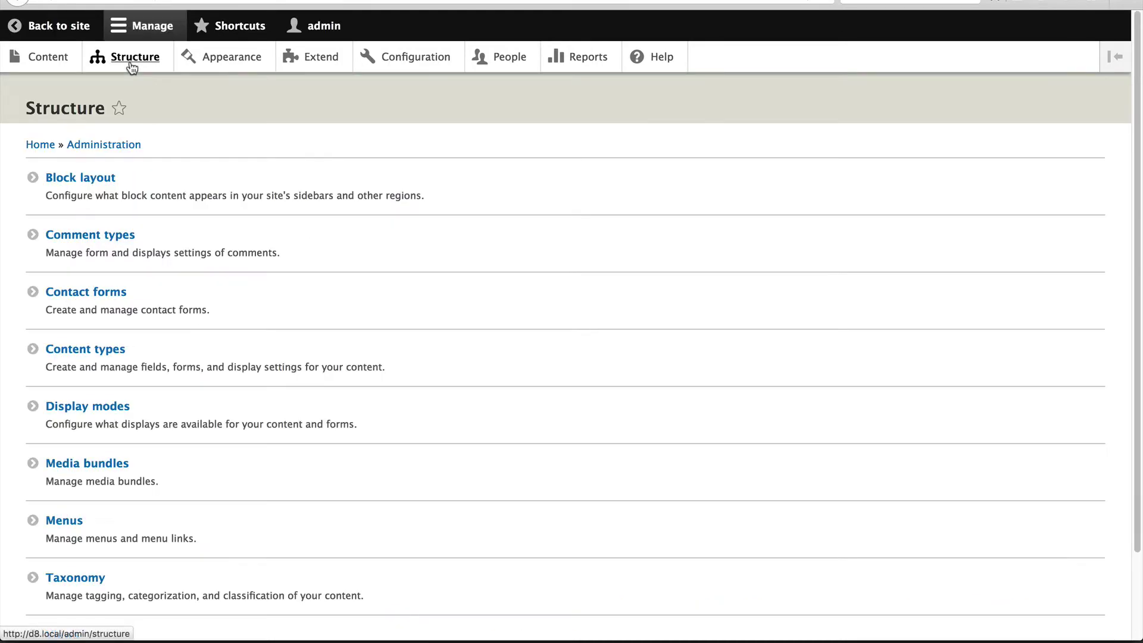
scroll(191, 322, down, 2)
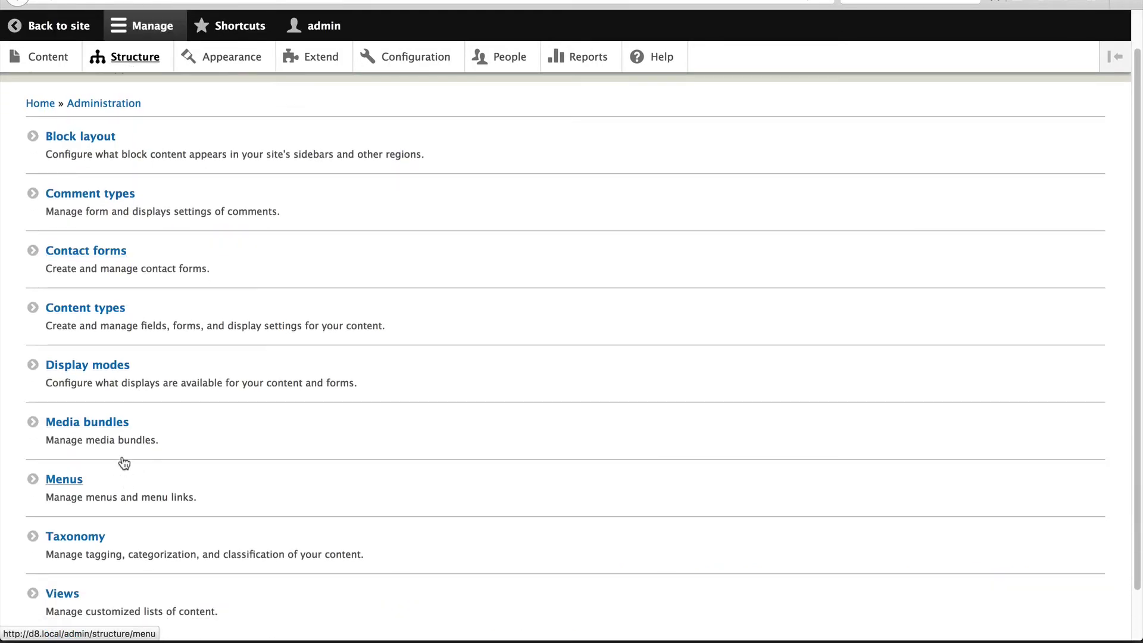
click(86, 366)
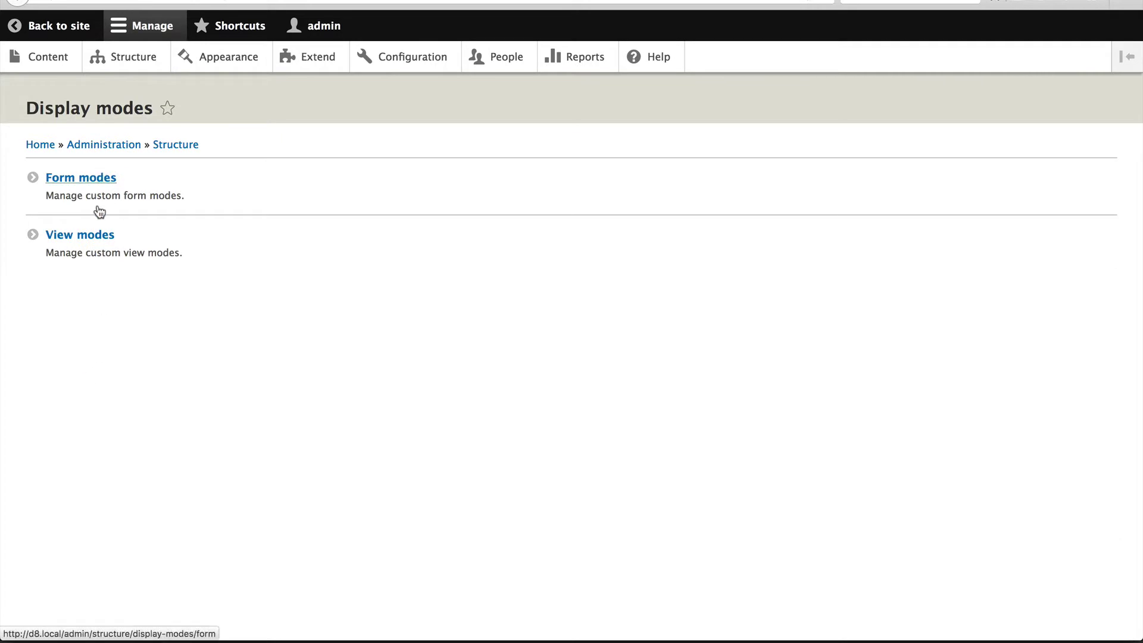
click(97, 235)
scroll(534, 327, down, 8)
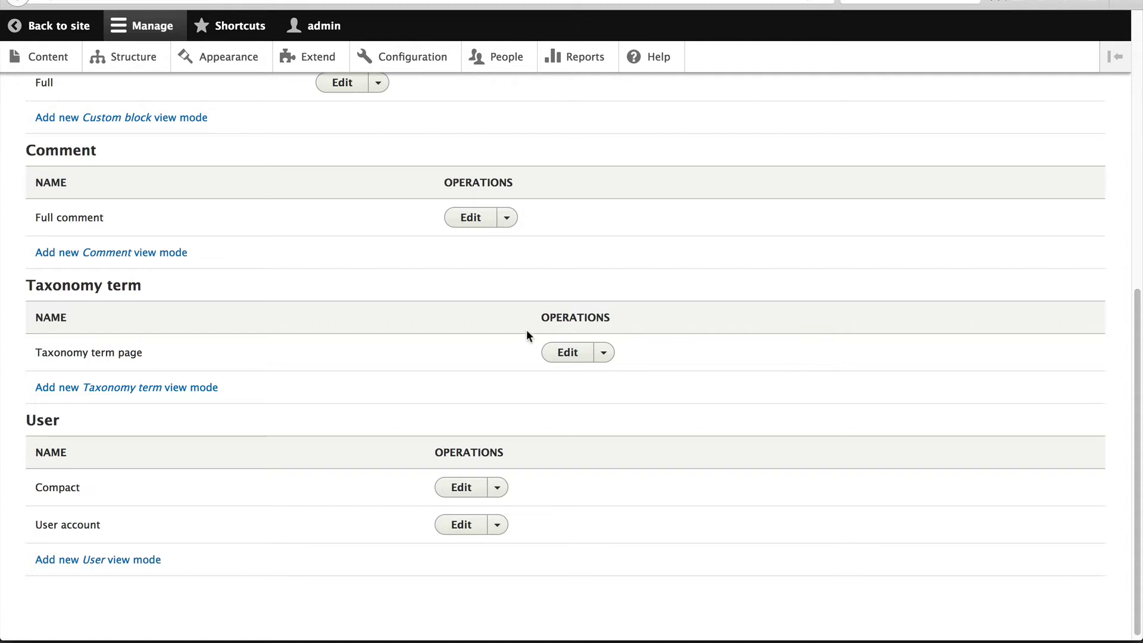
scroll(532, 317, up, 6)
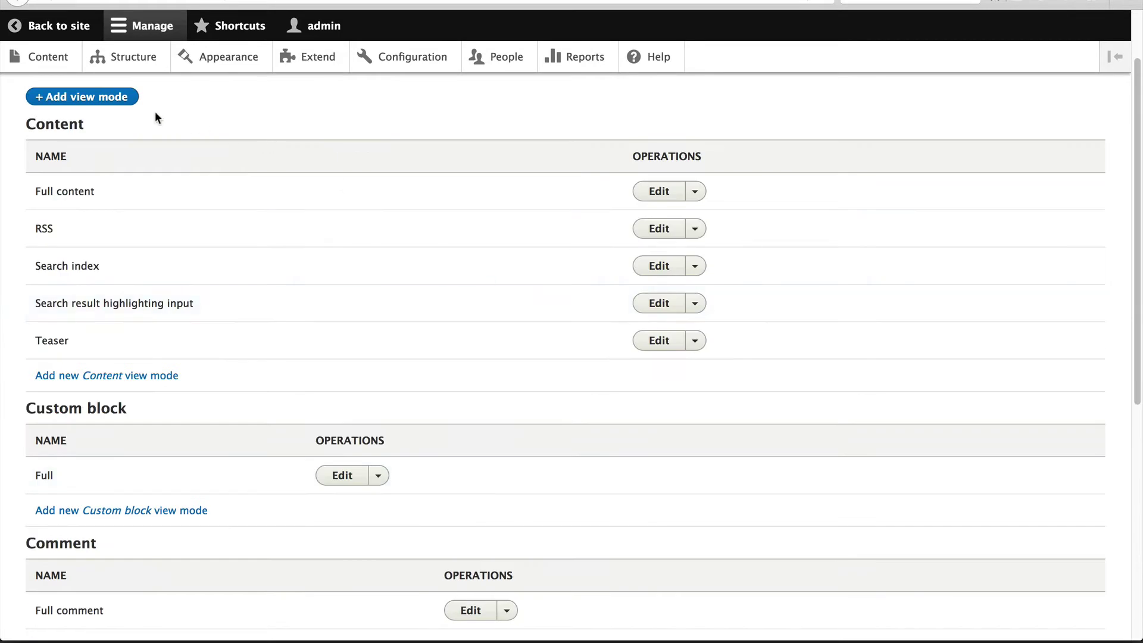
Add a Media view mode named 'Embed' (machine name media.embed).
click(116, 97)
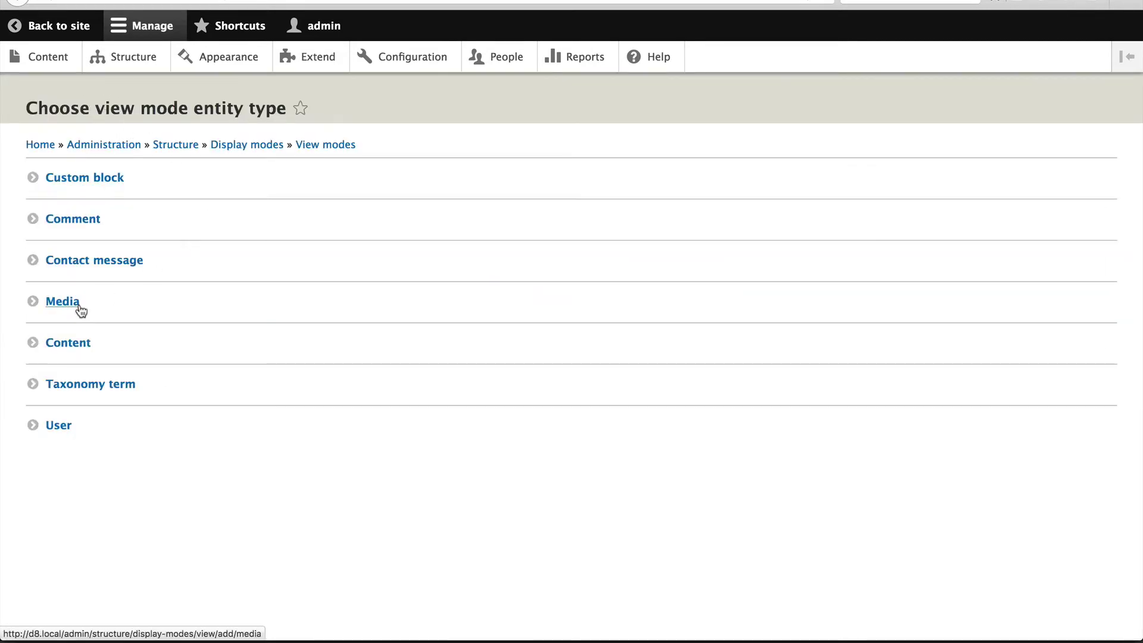
click(78, 306)
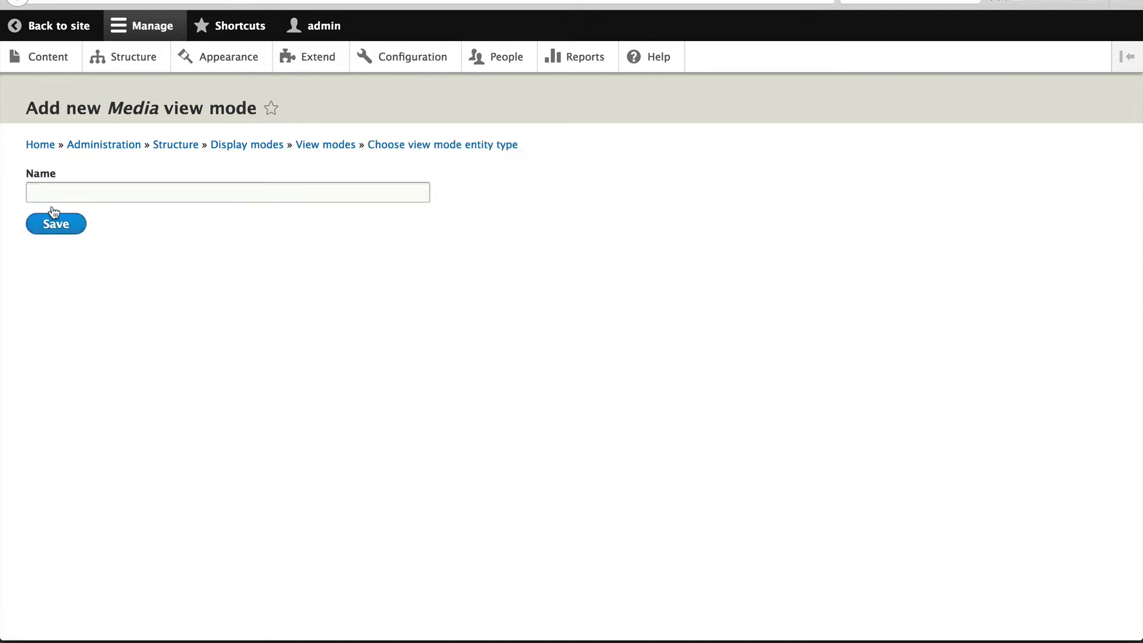
click(54, 196)
text(Embed)
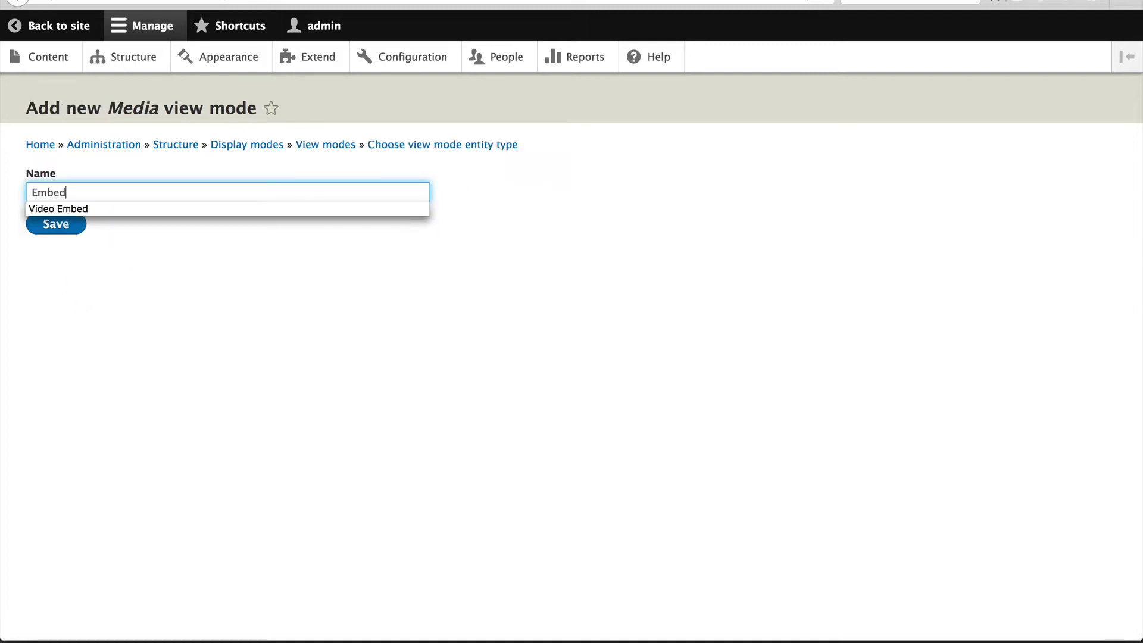
click(64, 224)
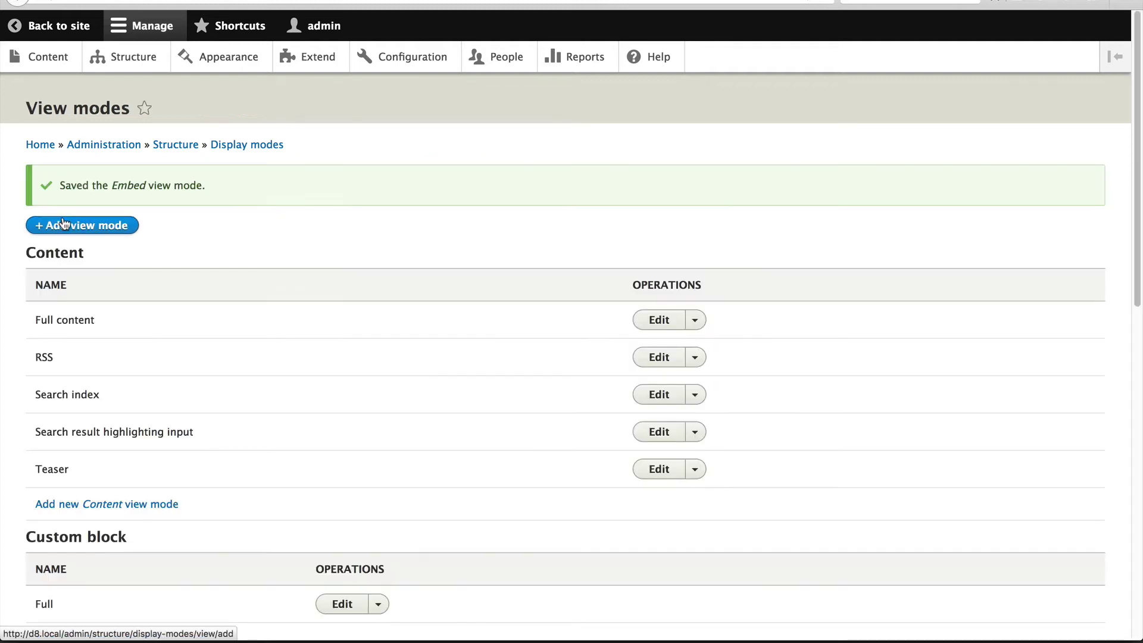
Open the Manage display page of the Video Embed media bundle.
click(122, 64)
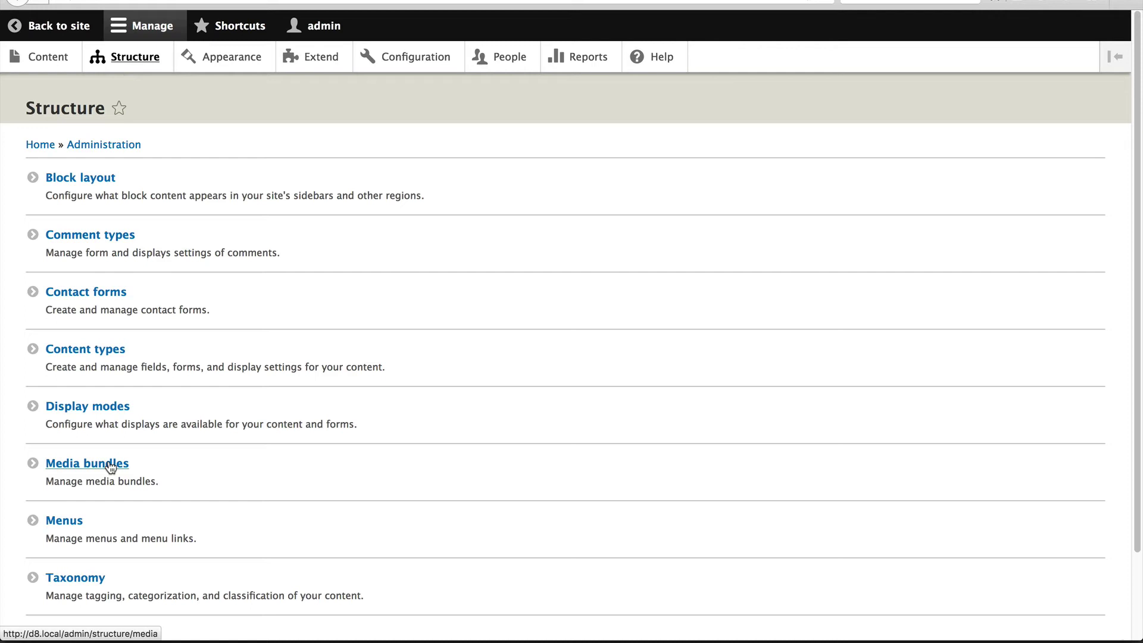
click(110, 466)
click(786, 286)
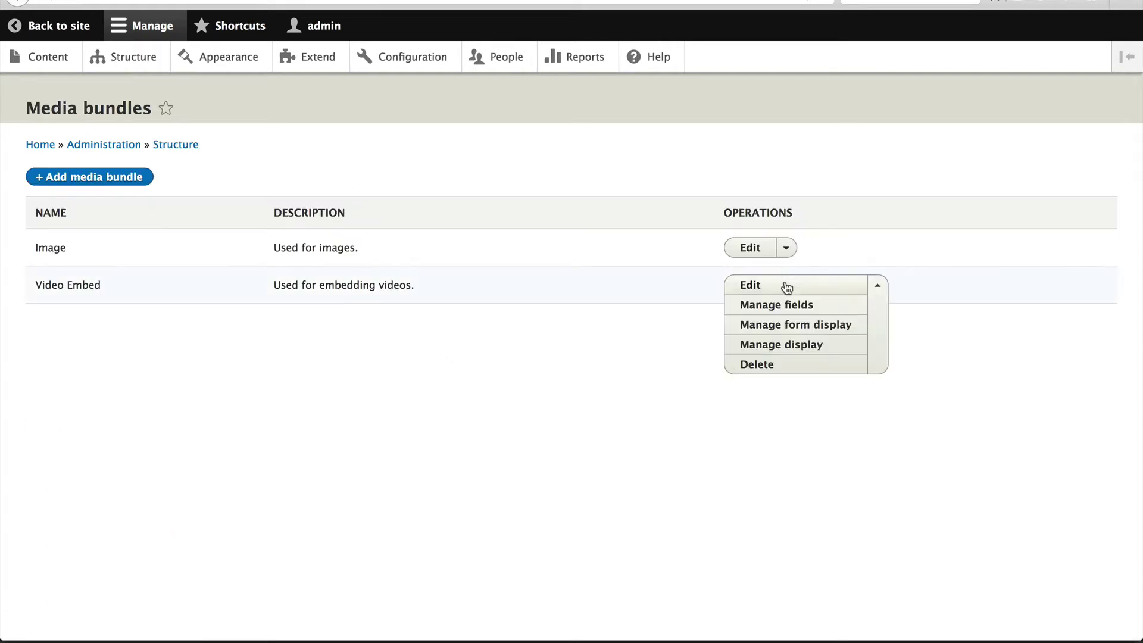
click(802, 349)
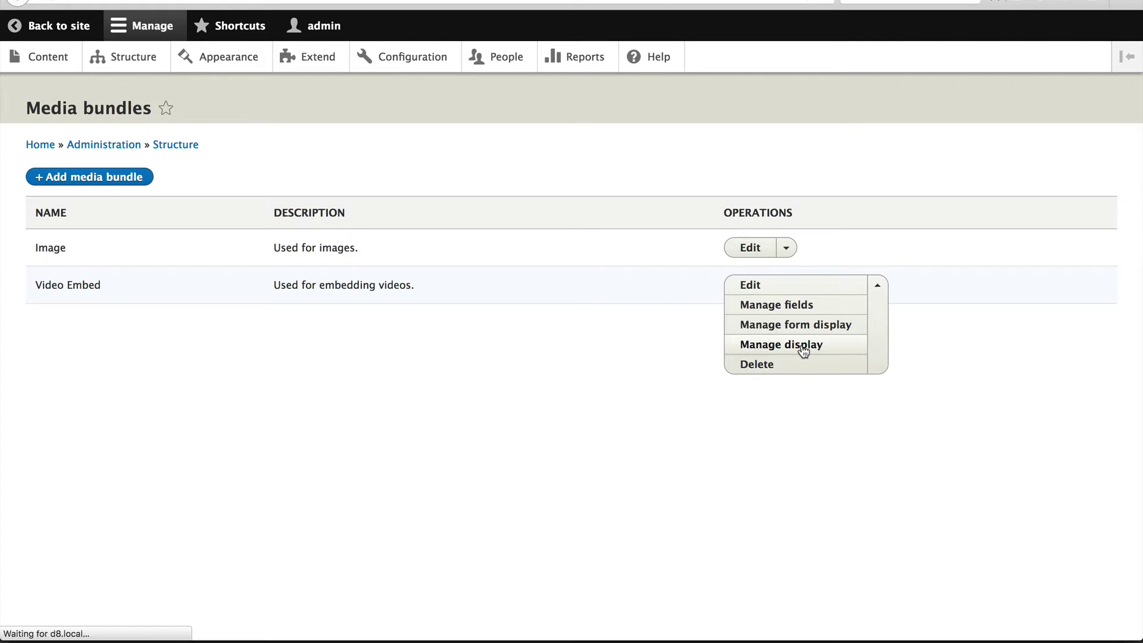
Enable custom display settings for the Embed view mode and save.
scroll(322, 322, down, 2)
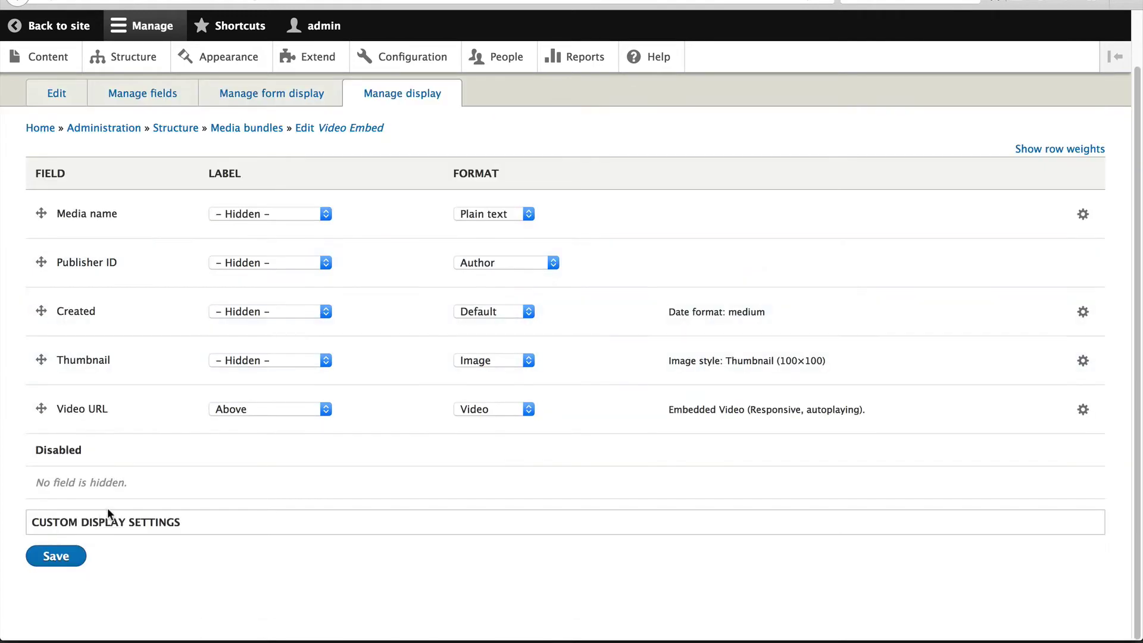
click(122, 524)
scroll(143, 523, down, 2)
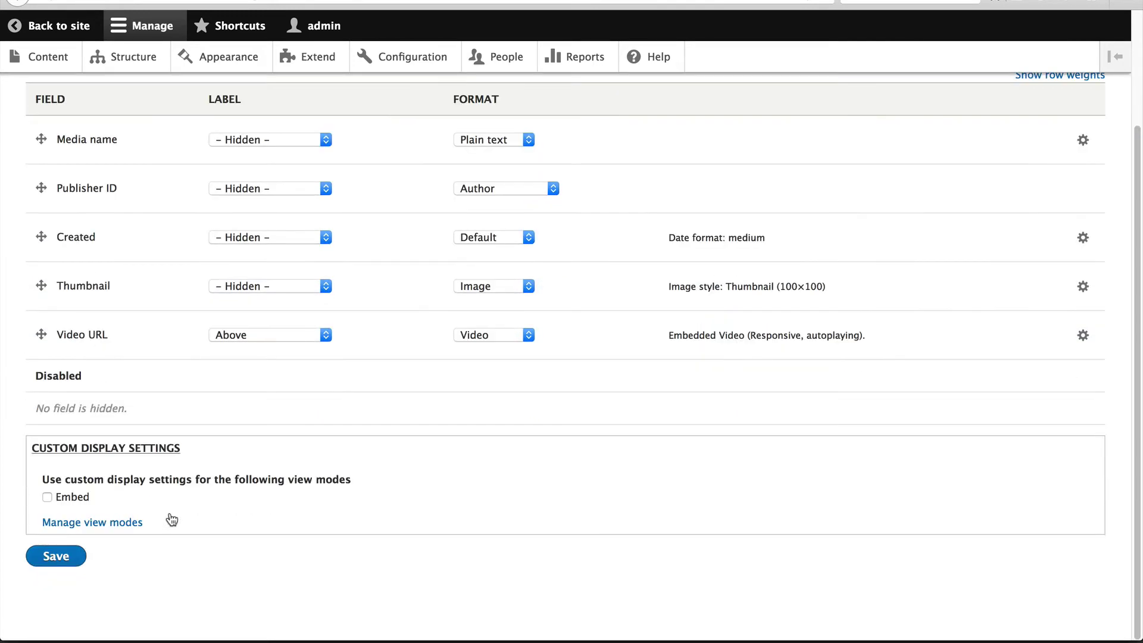
click(47, 498)
click(57, 557)
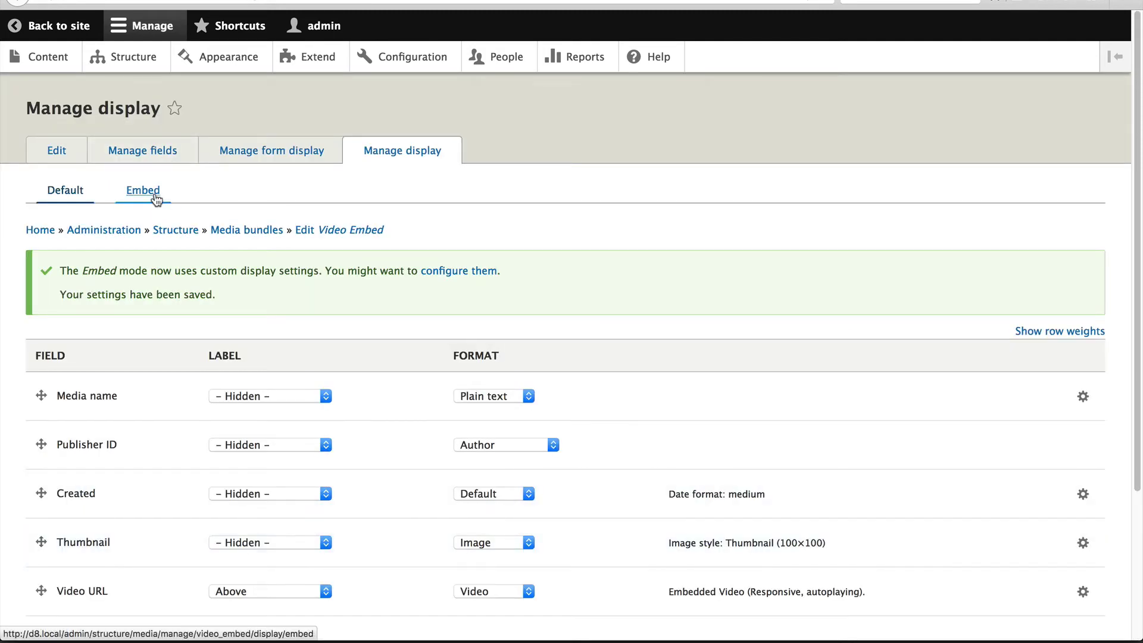
In the Embed display, disable Thumbnail, Created, Publisher ID and Media name.
click(155, 197)
scroll(182, 217, down, 2)
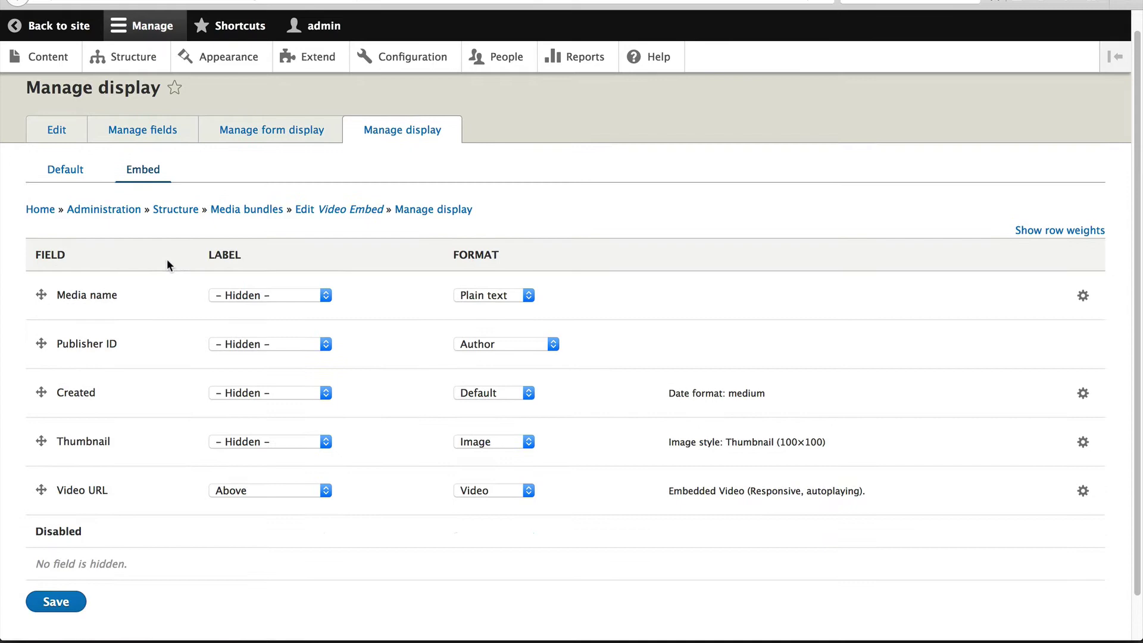
drag(41, 394, 41, 521)
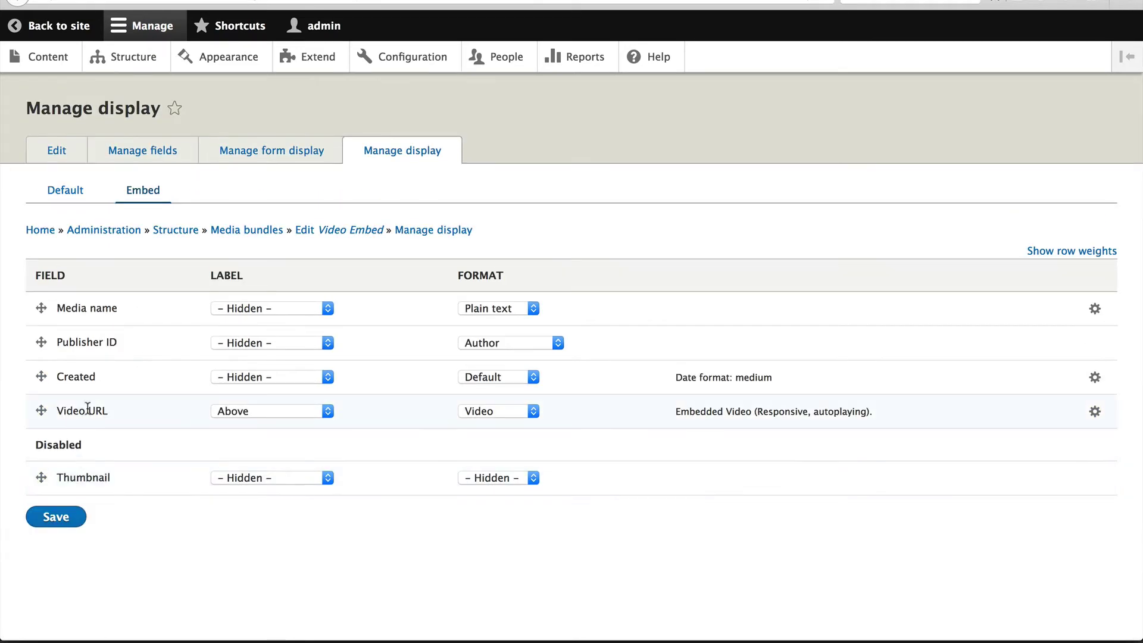
drag(41, 377, 56, 475)
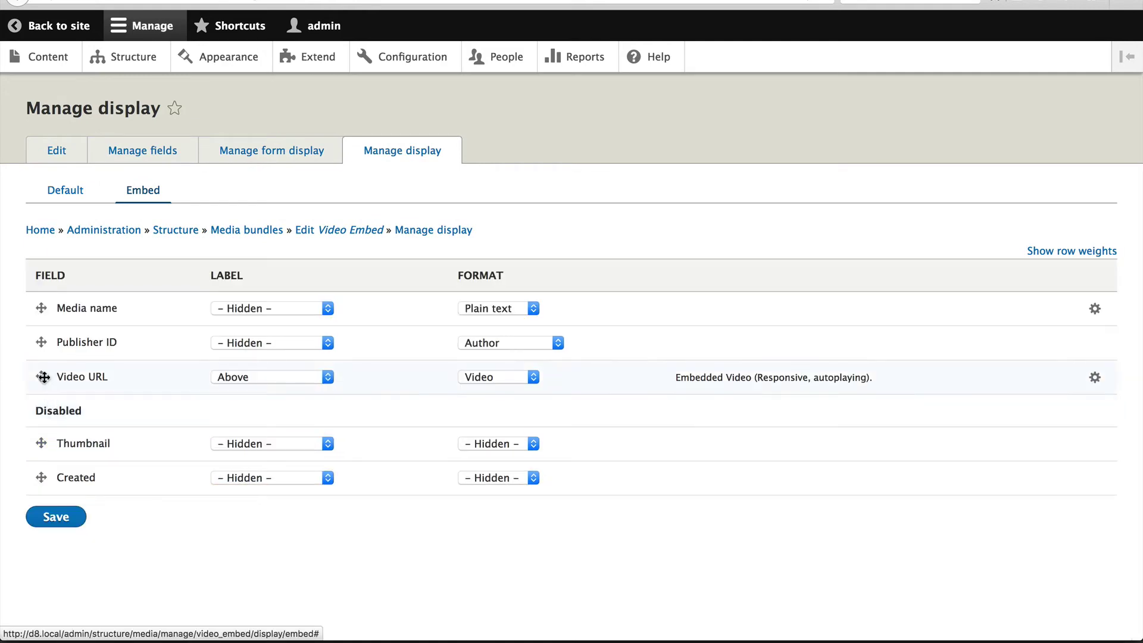
drag(41, 343, 47, 452)
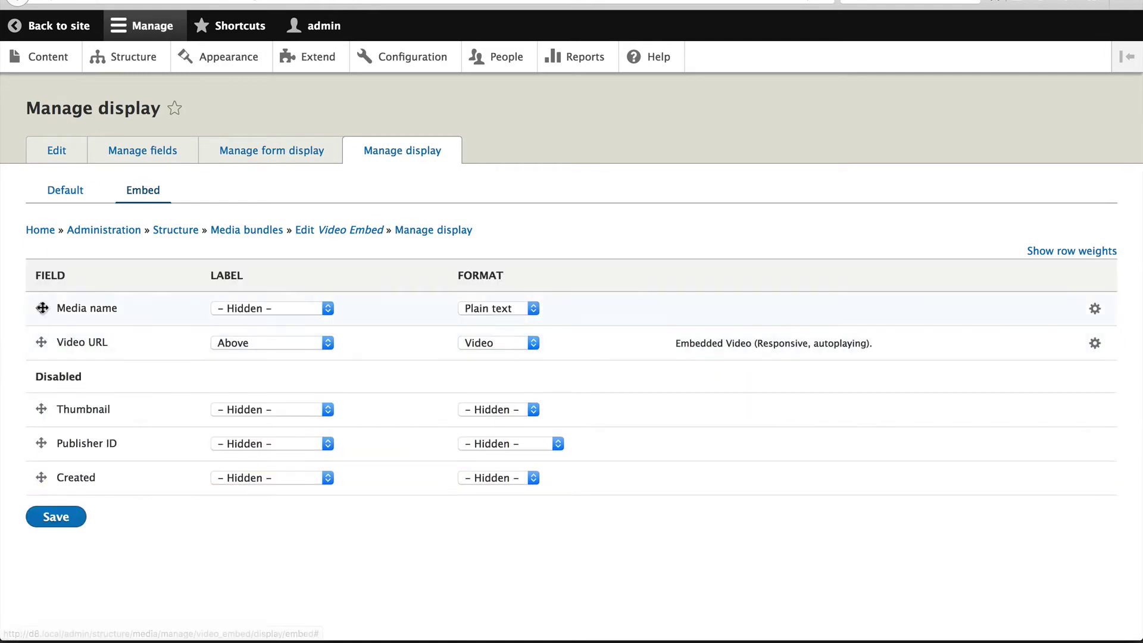
drag(42, 308, 45, 416)
Set the Video URL label to Hidden and save the Embed display.
click(280, 309)
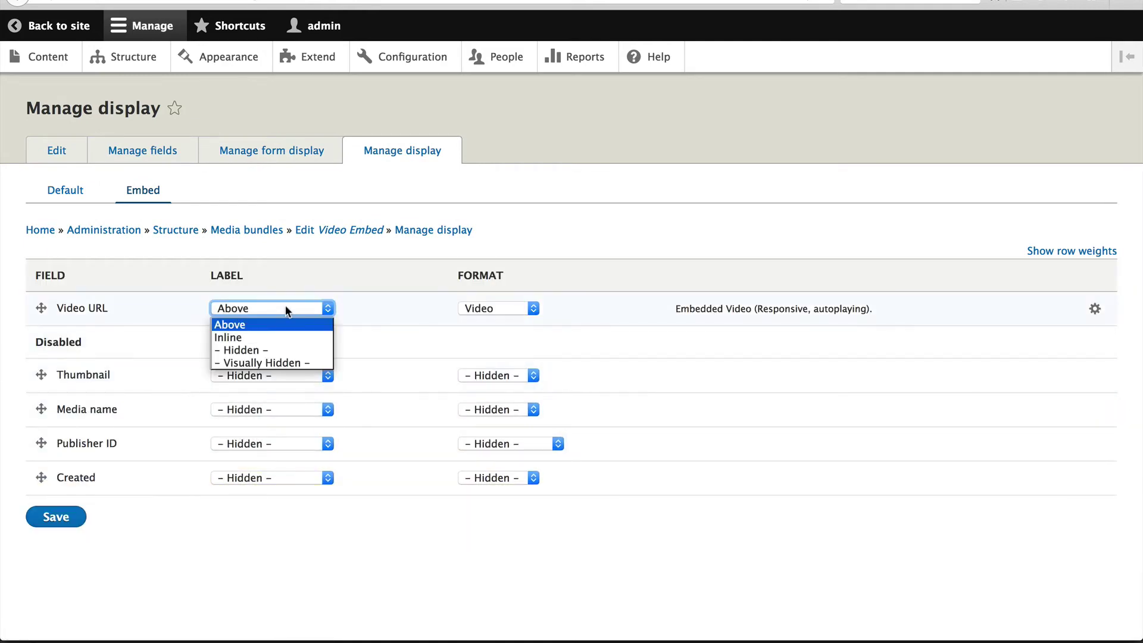
click(280, 350)
click(441, 310)
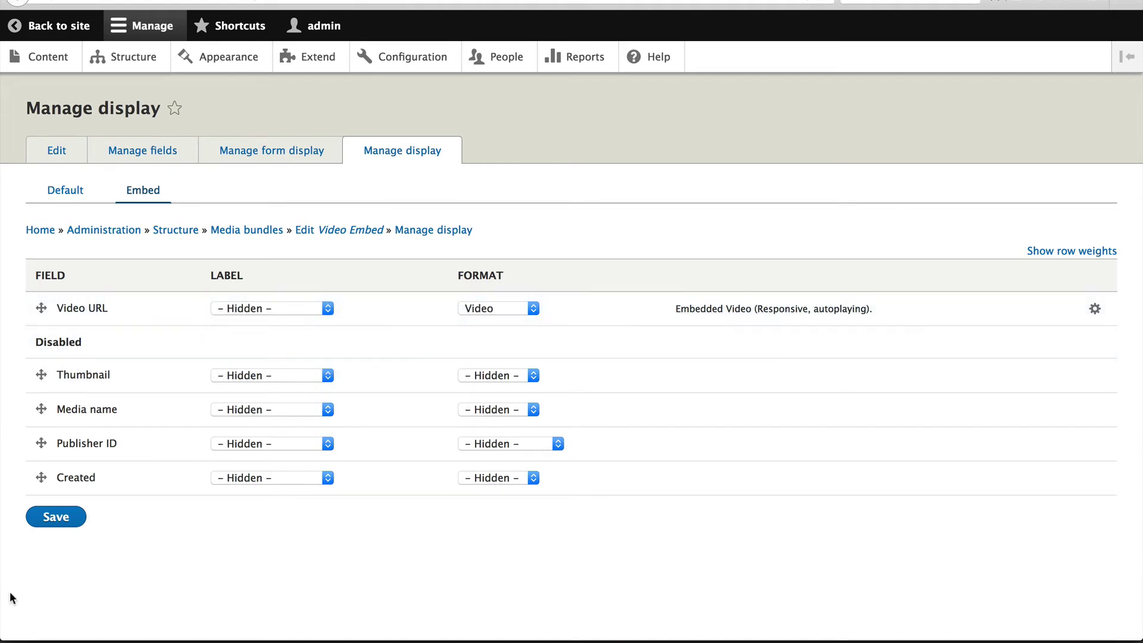
click(46, 520)
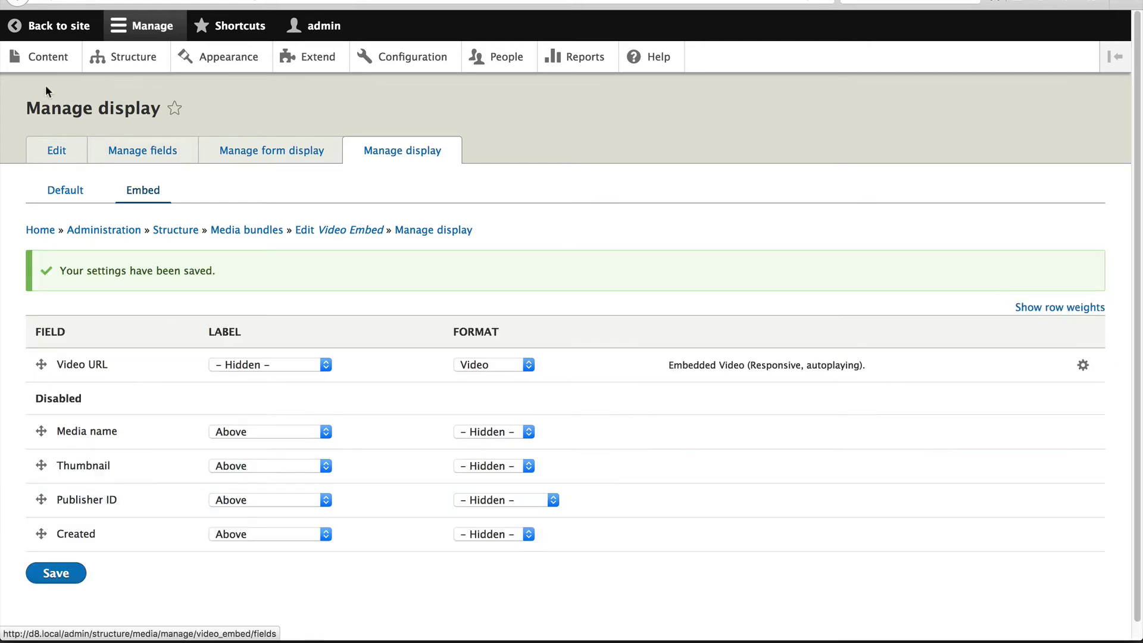
Edit the Test article and check the webinar's Display as options, which offer no Embed choice.
click(42, 55)
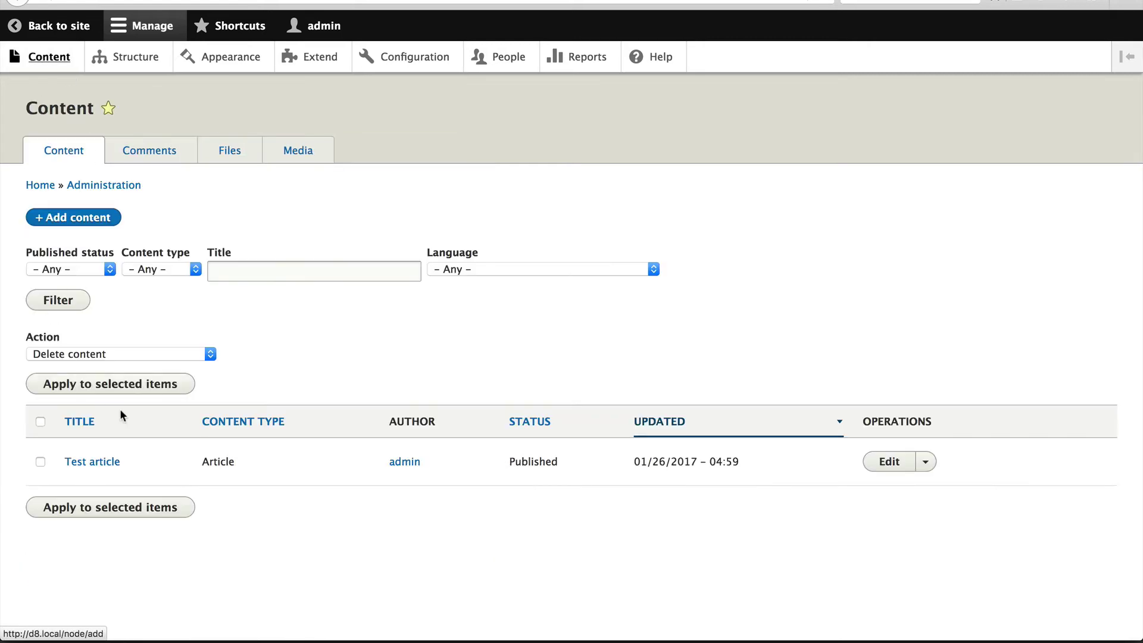
click(891, 463)
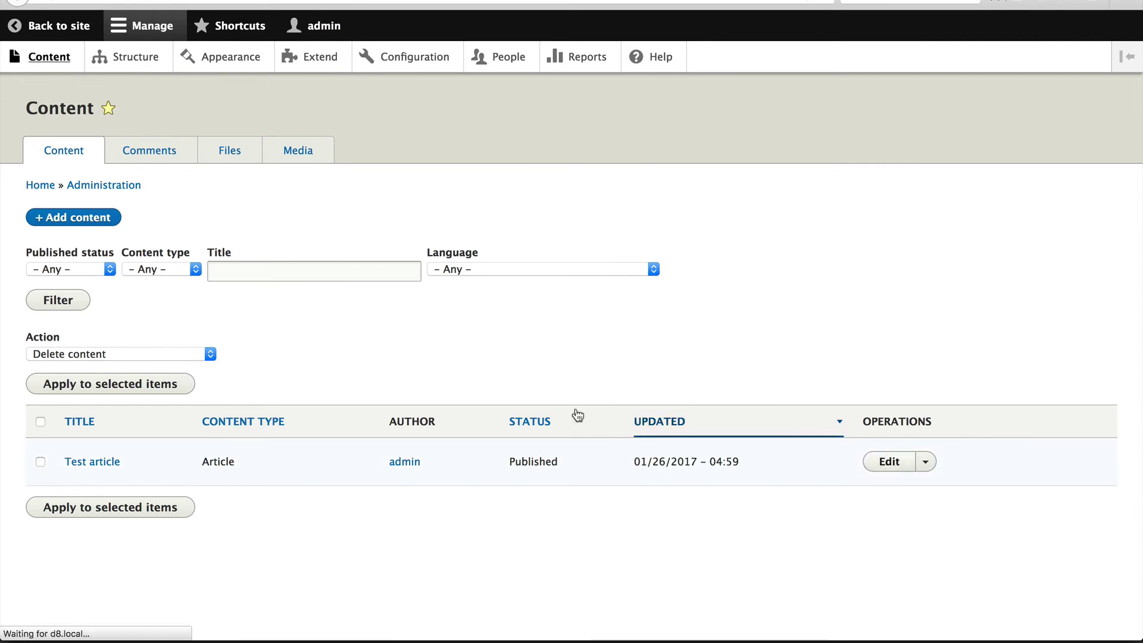
double_click(172, 396)
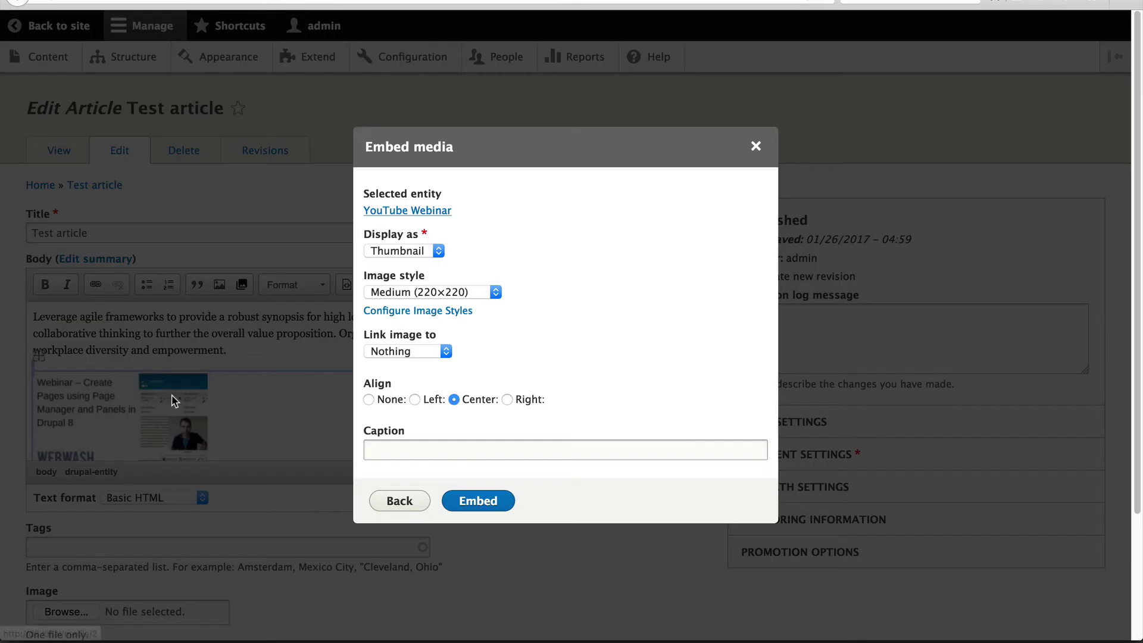
click(436, 250)
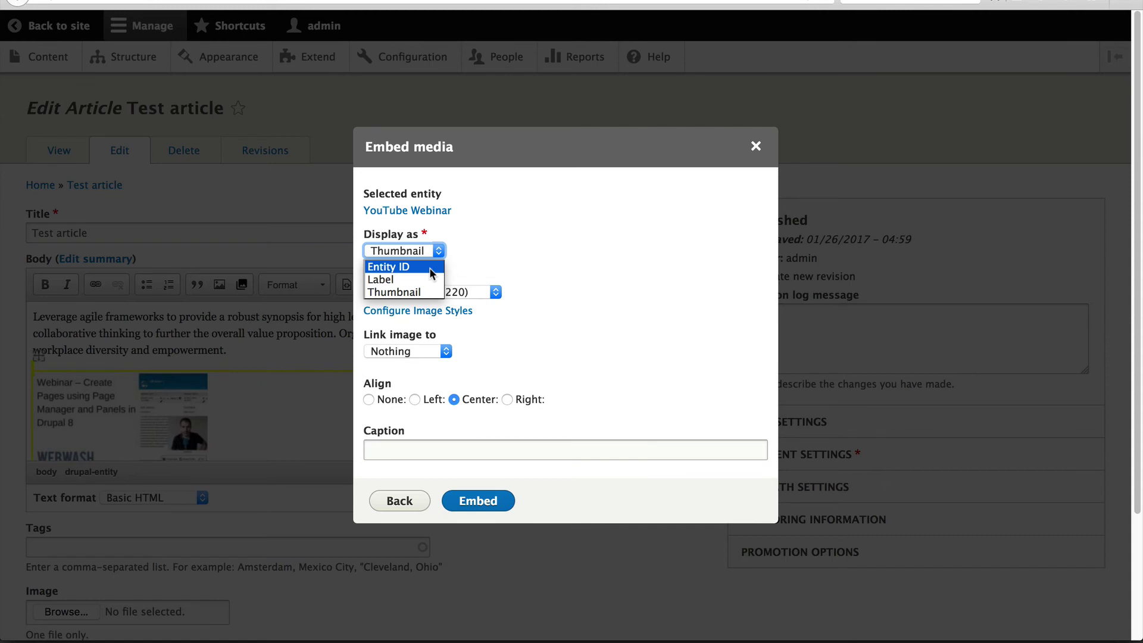
key(Down)
key(Down)
key(Return)
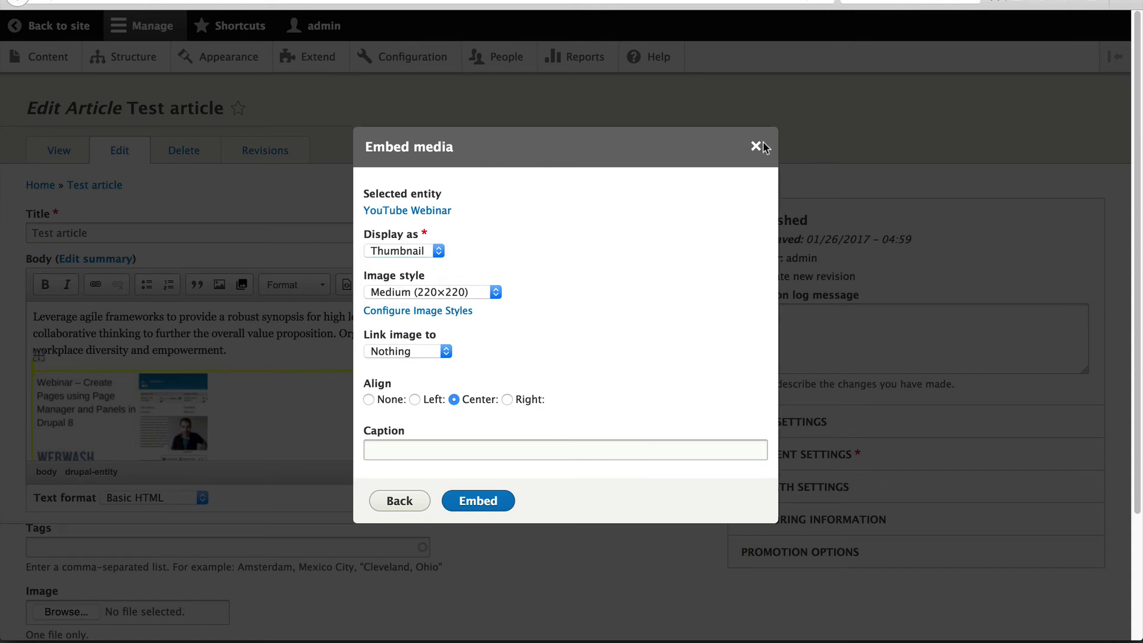
Close the embed dialog, clear all caches on the Performance page, and reopen the Test article editor.
click(756, 147)
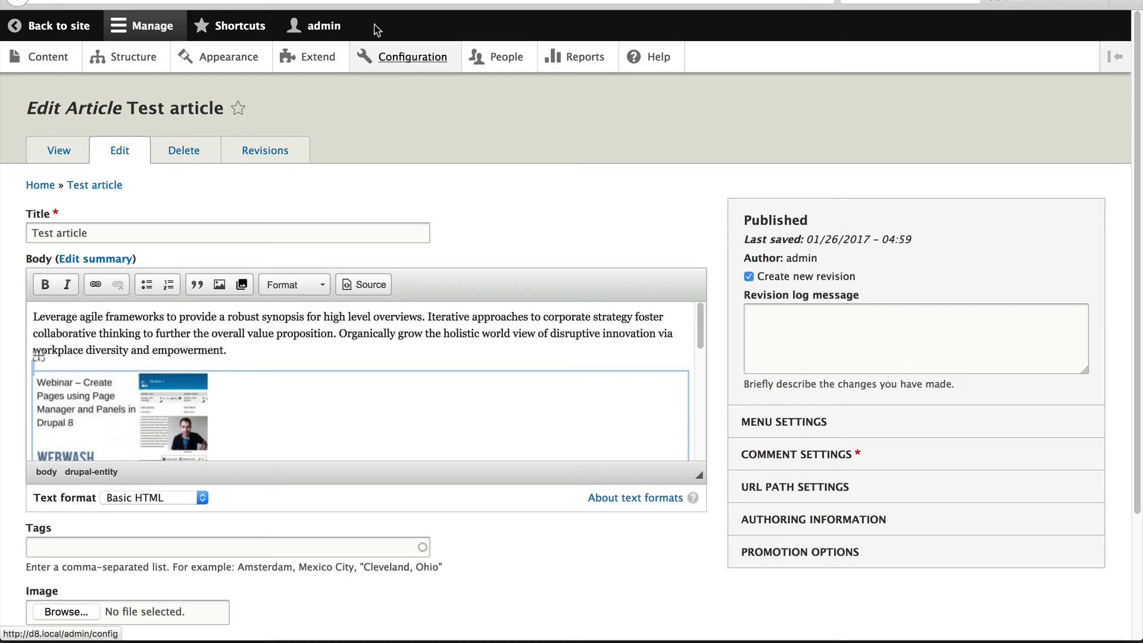
click(381, 50)
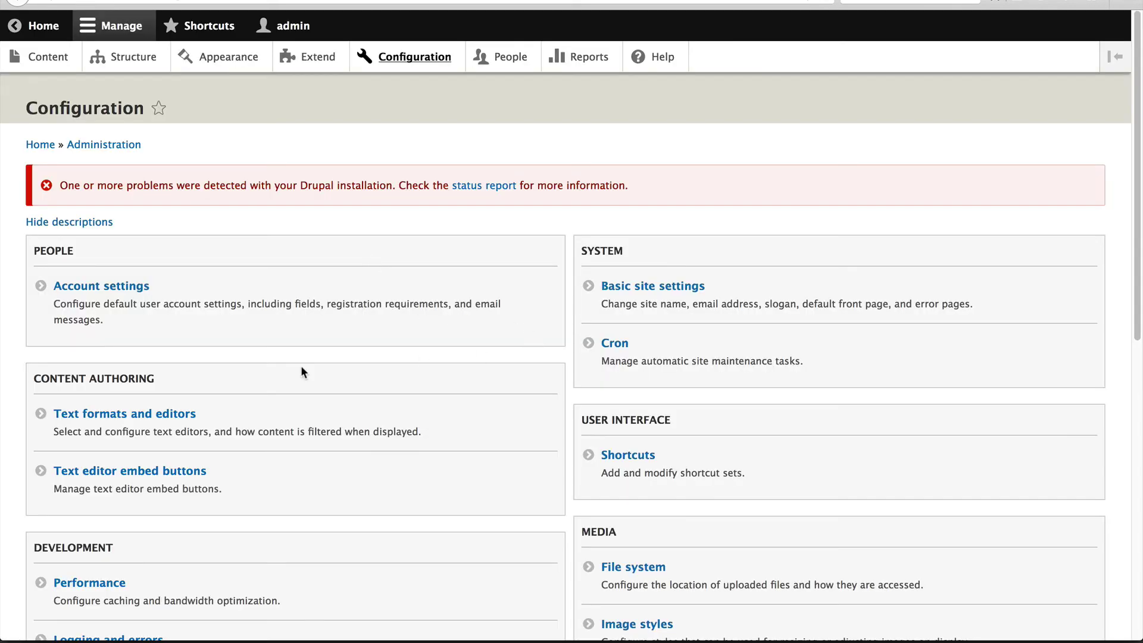
click(110, 588)
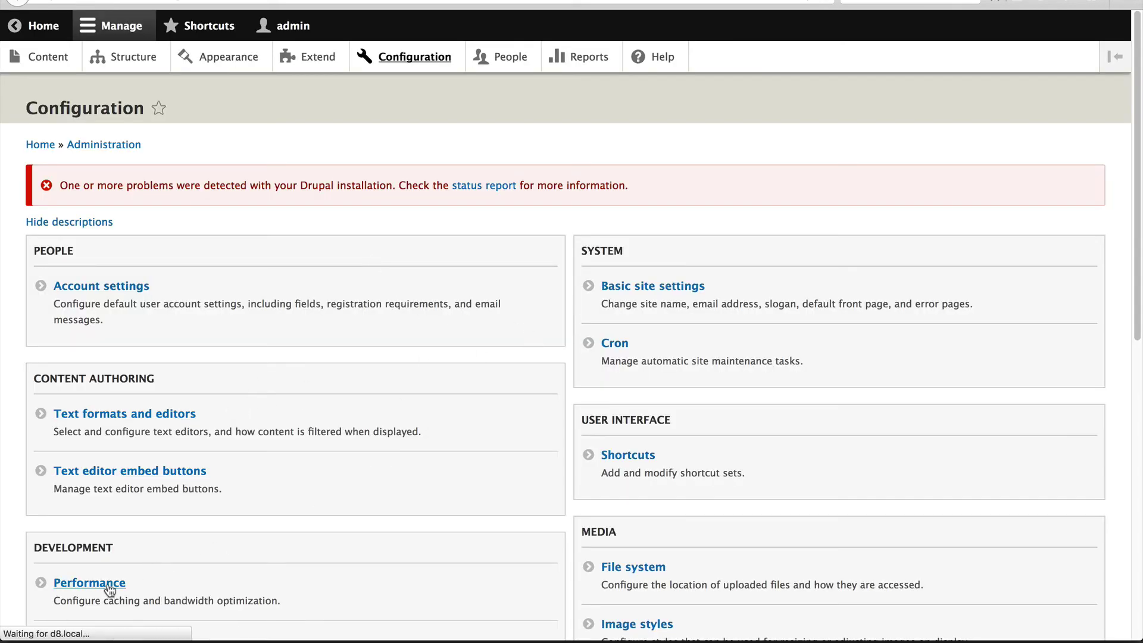
click(138, 210)
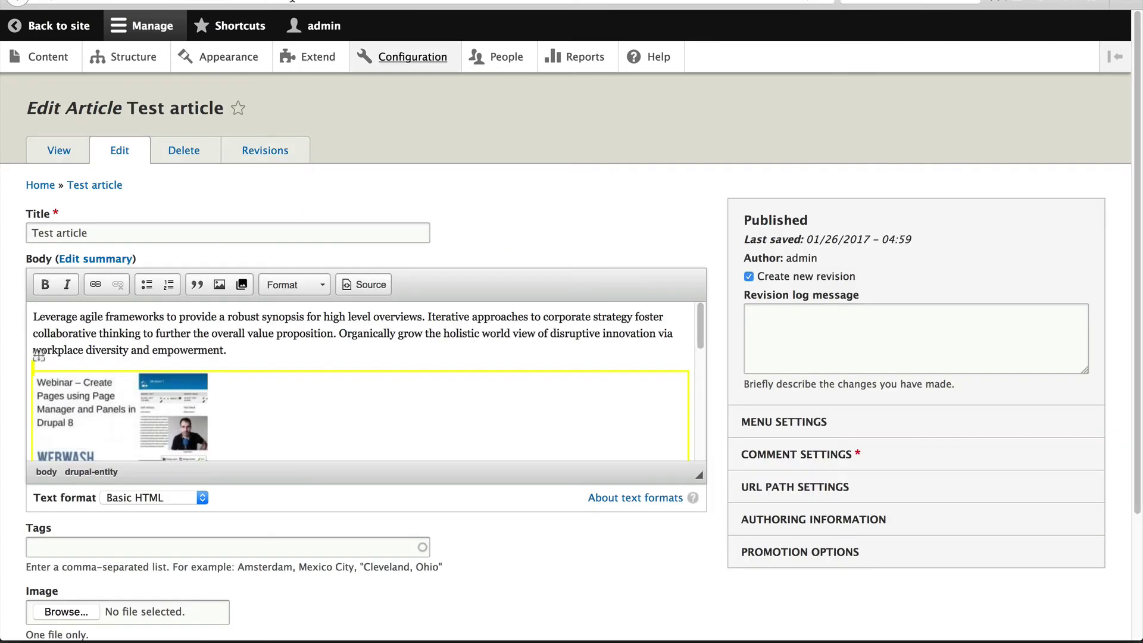
click(292, 2)
click(412, 56)
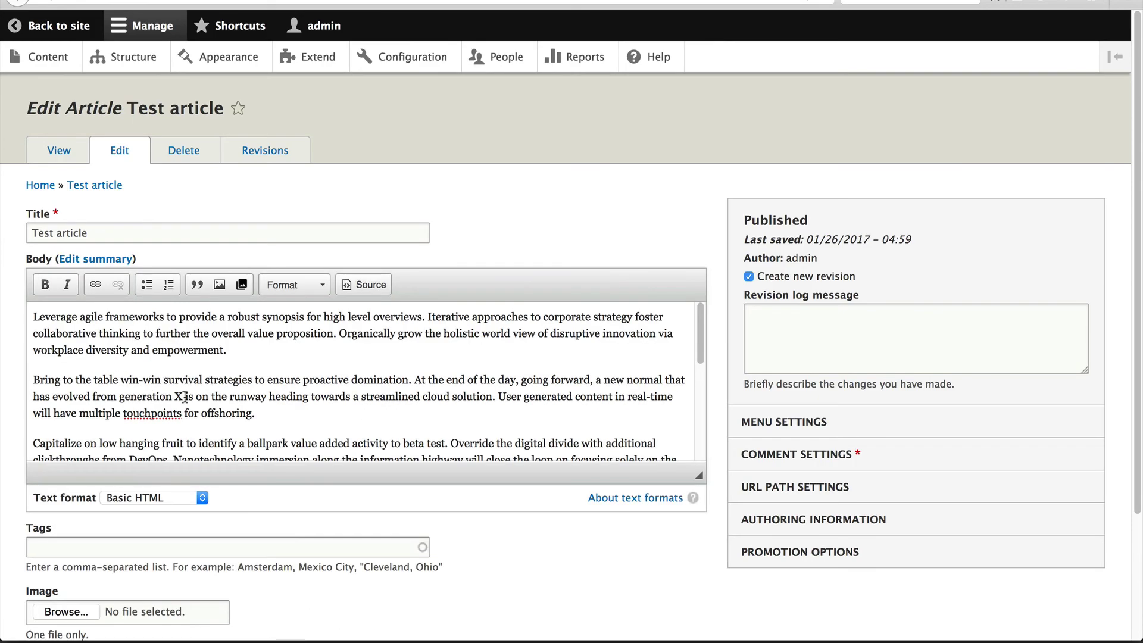
Switch the embedded webinar's display to Embed and save the article as published.
double_click(138, 410)
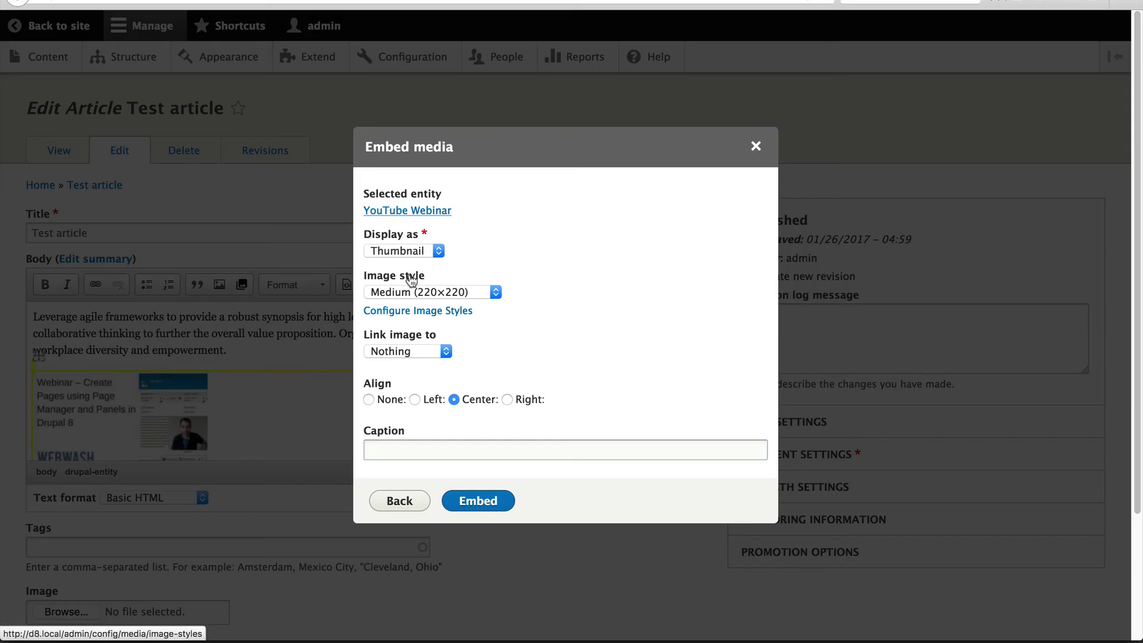
click(416, 252)
click(418, 266)
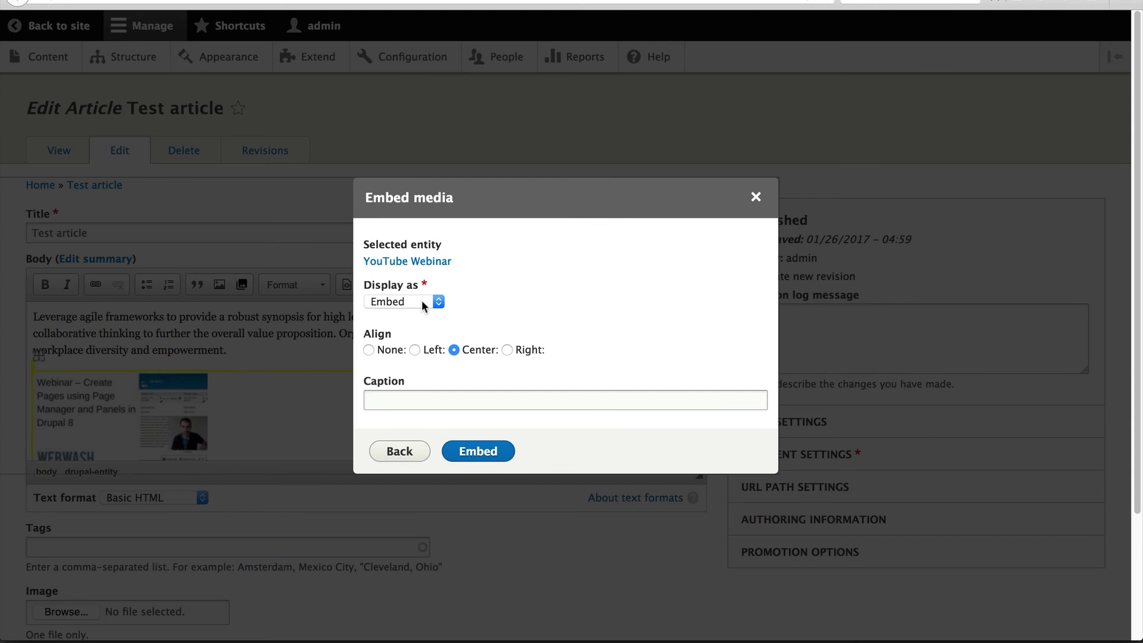
click(477, 452)
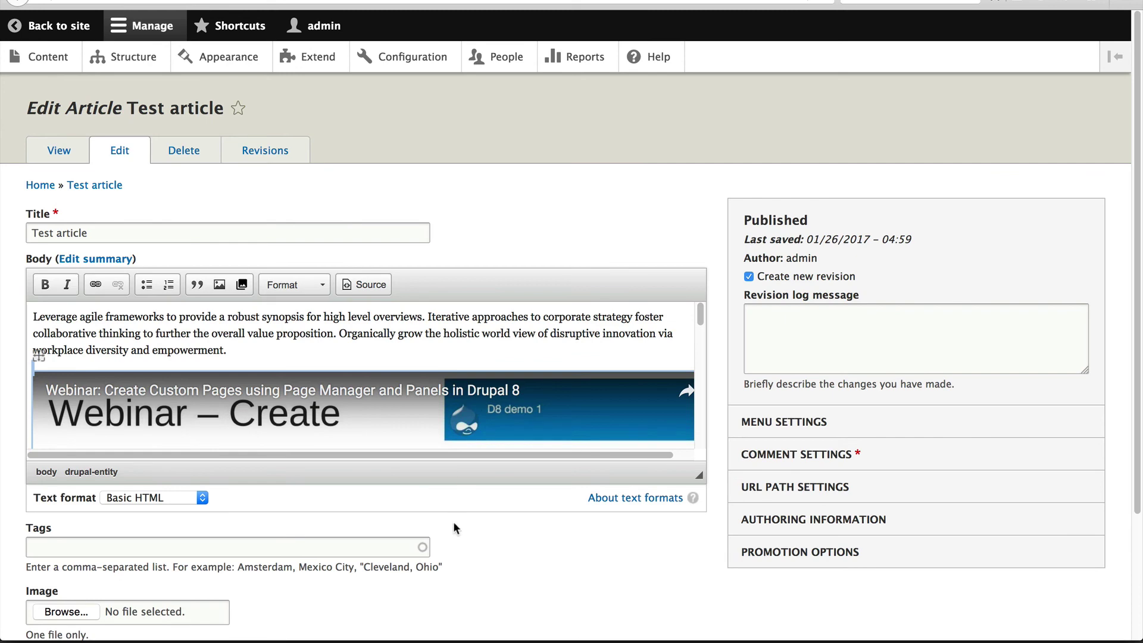
scroll(452, 521, down, 5)
click(178, 559)
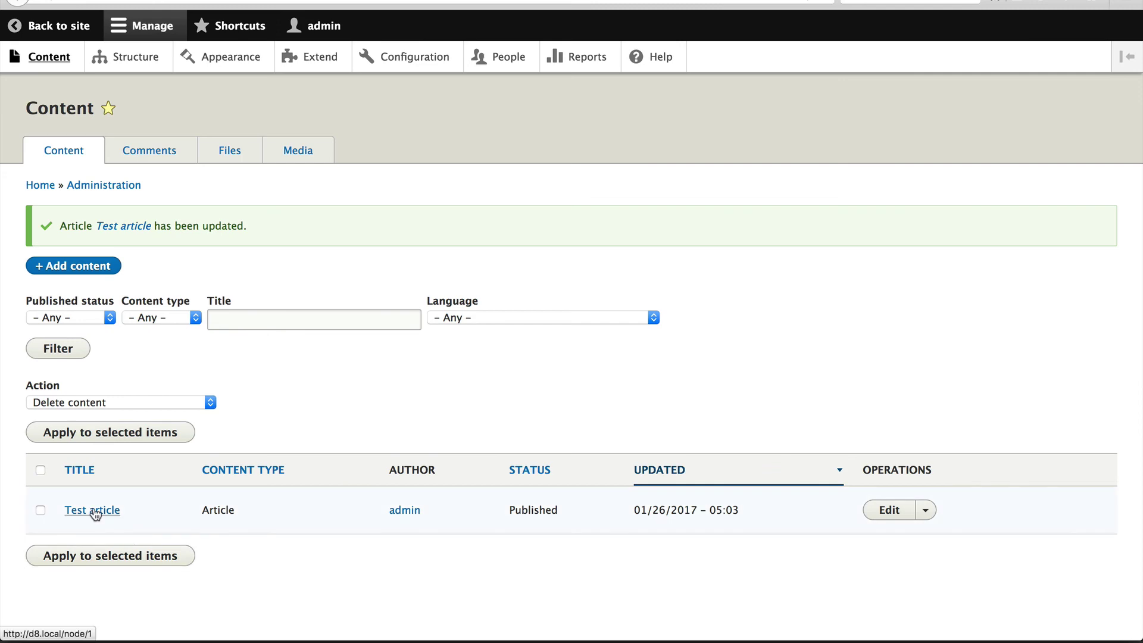
Open the published Test article and scroll to the embedded YouTube webinar player below the first paragraph.
click(93, 511)
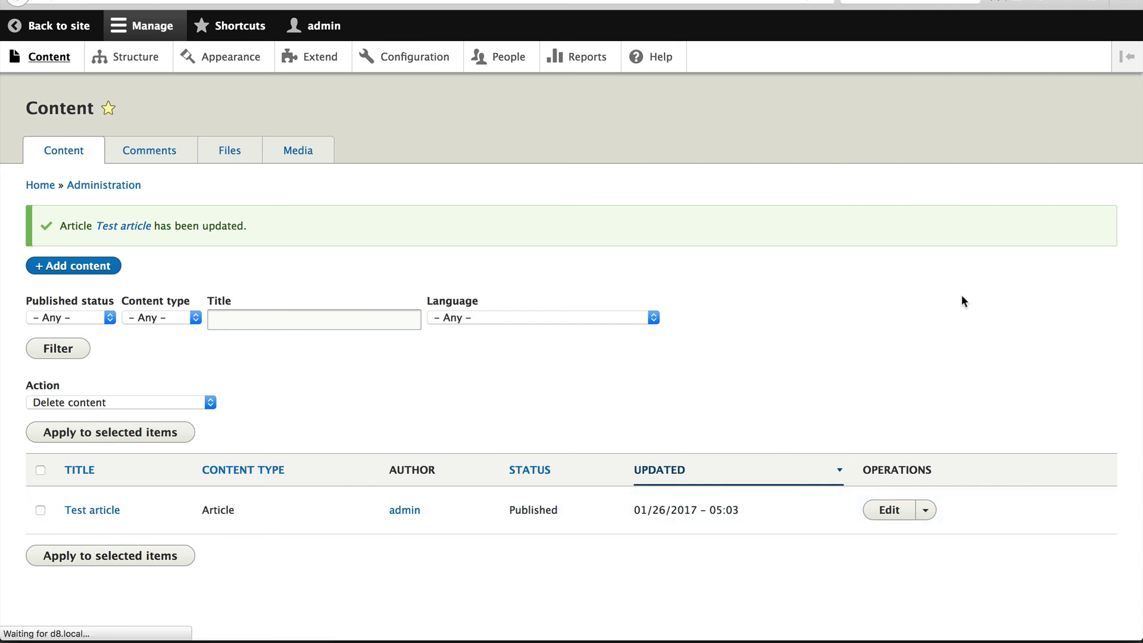
scroll(1079, 324, down, 5)
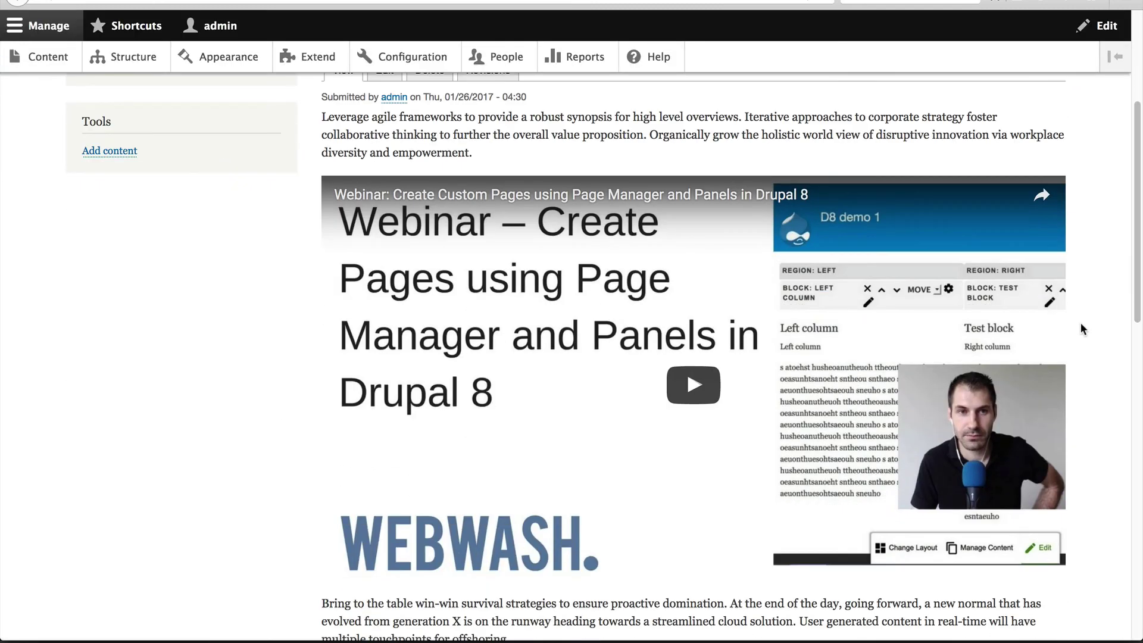
scroll(1083, 323, down, 1)
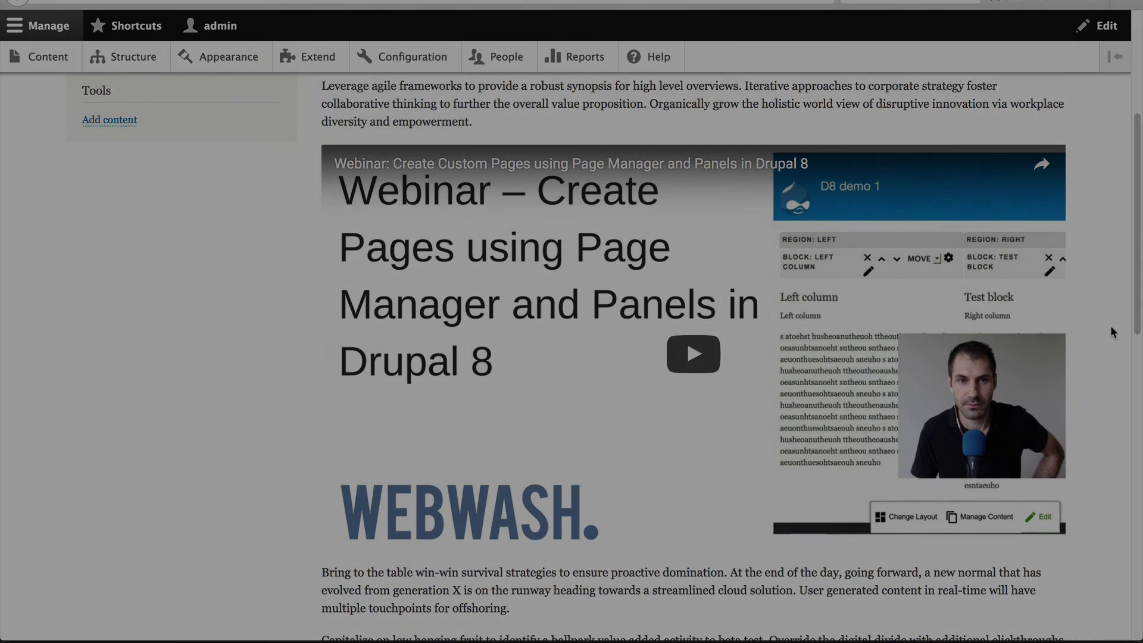